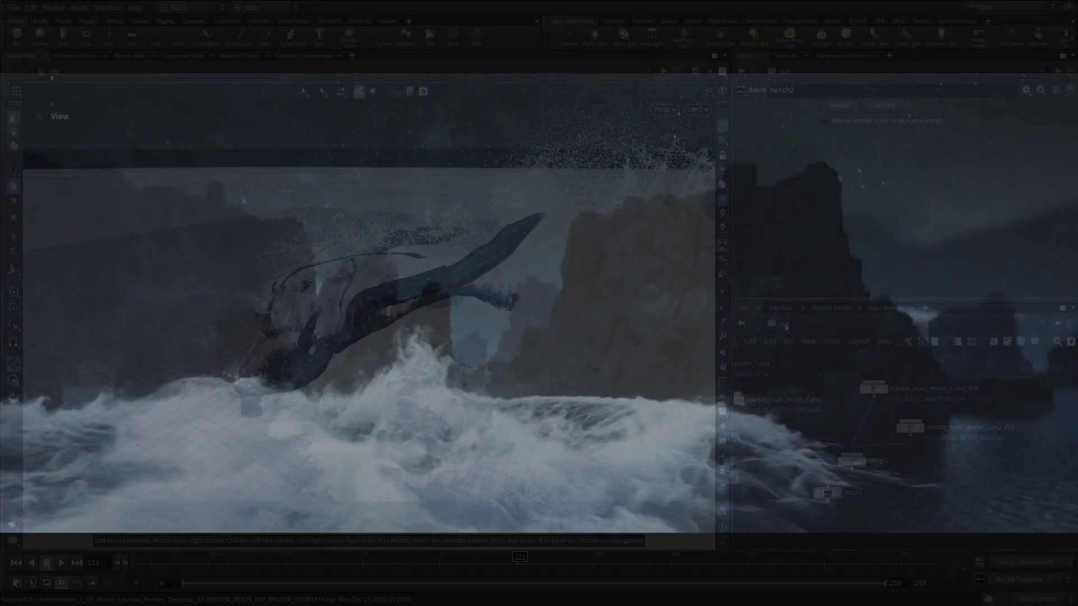
Go to the obj network and delete every node except cam1 and cam2.
click(785, 325)
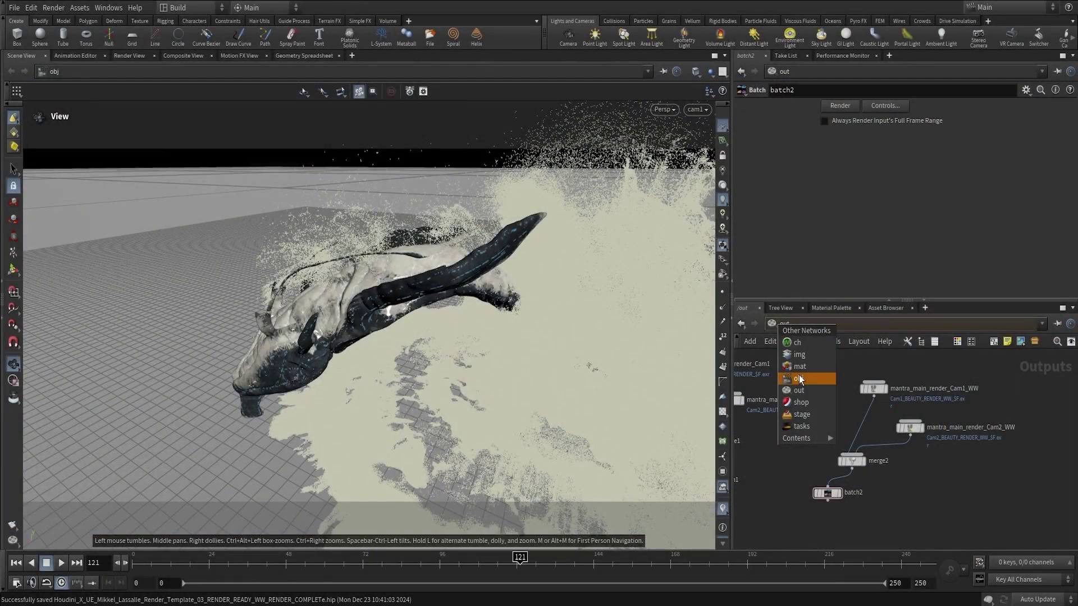
click(798, 379)
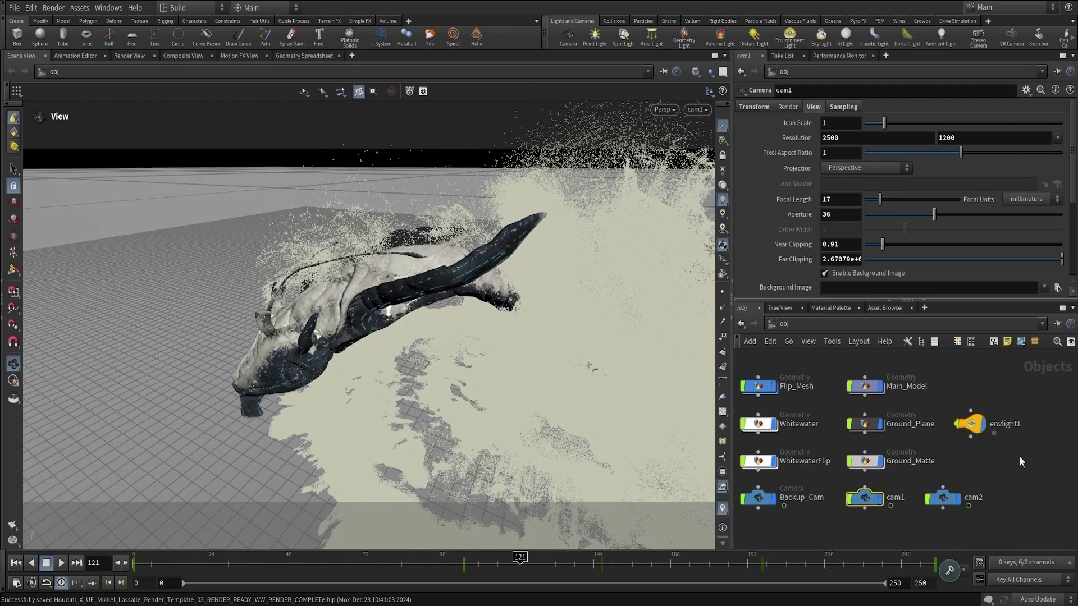
middle_drag(1001, 462, 1006, 457)
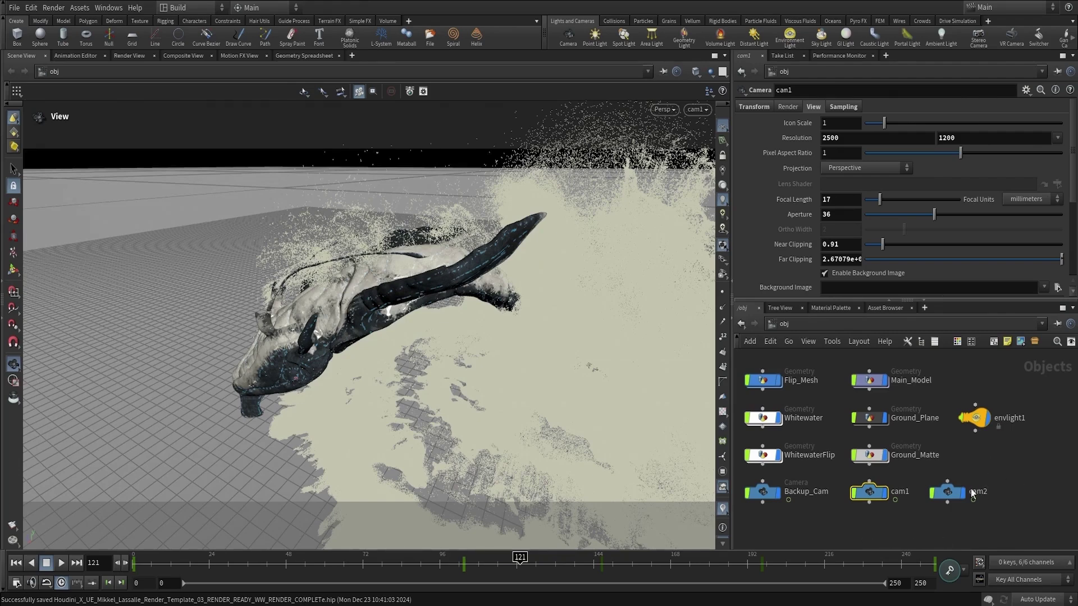
key(ctrl+a)
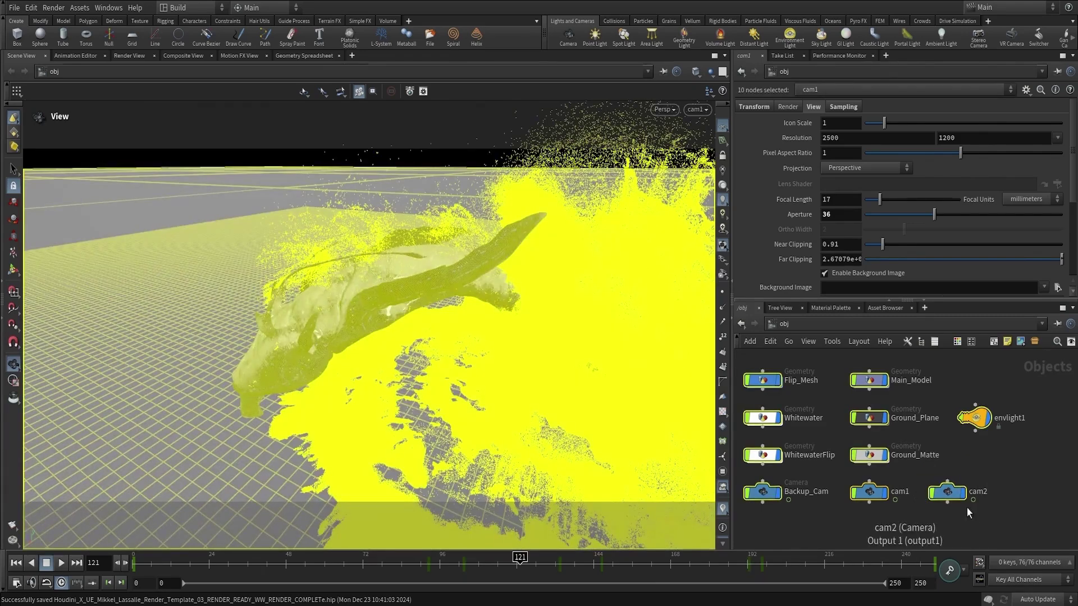
ctrl+drag(982, 516, 847, 484)
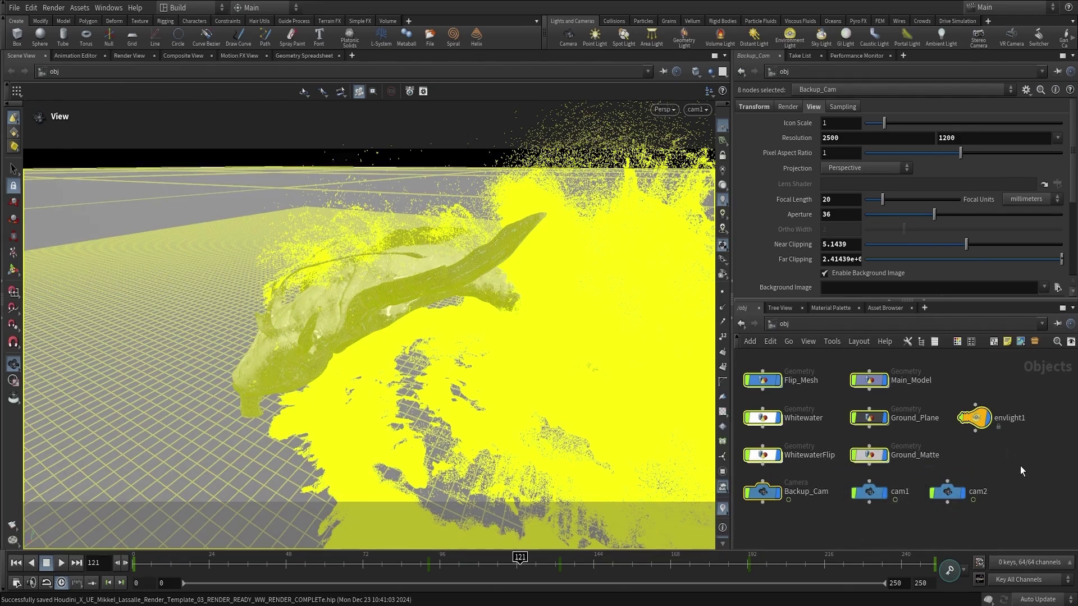
key(Delete)
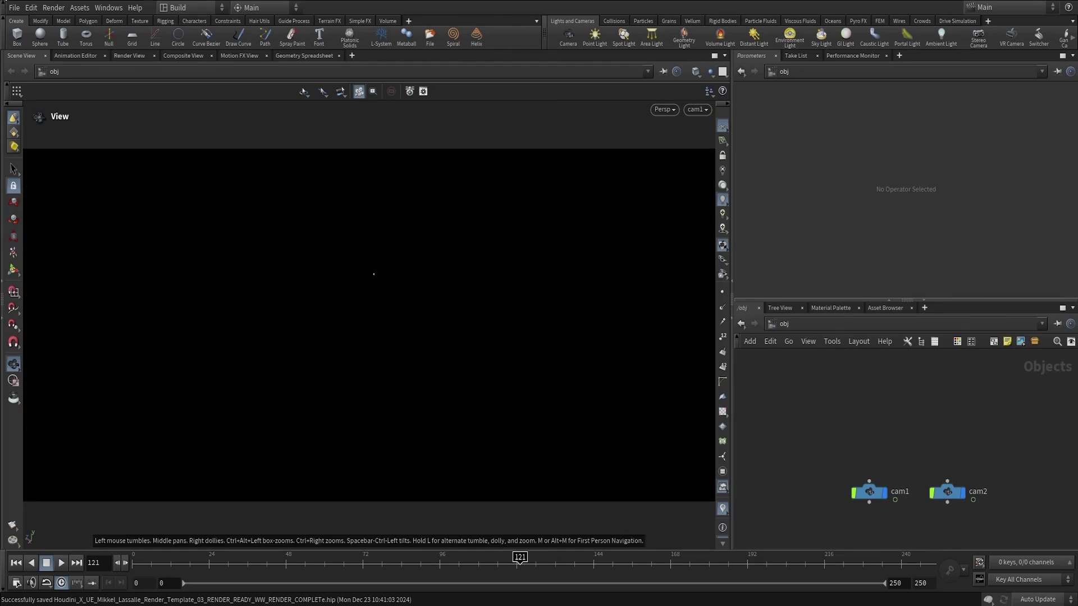
click(11, 10)
click(34, 77)
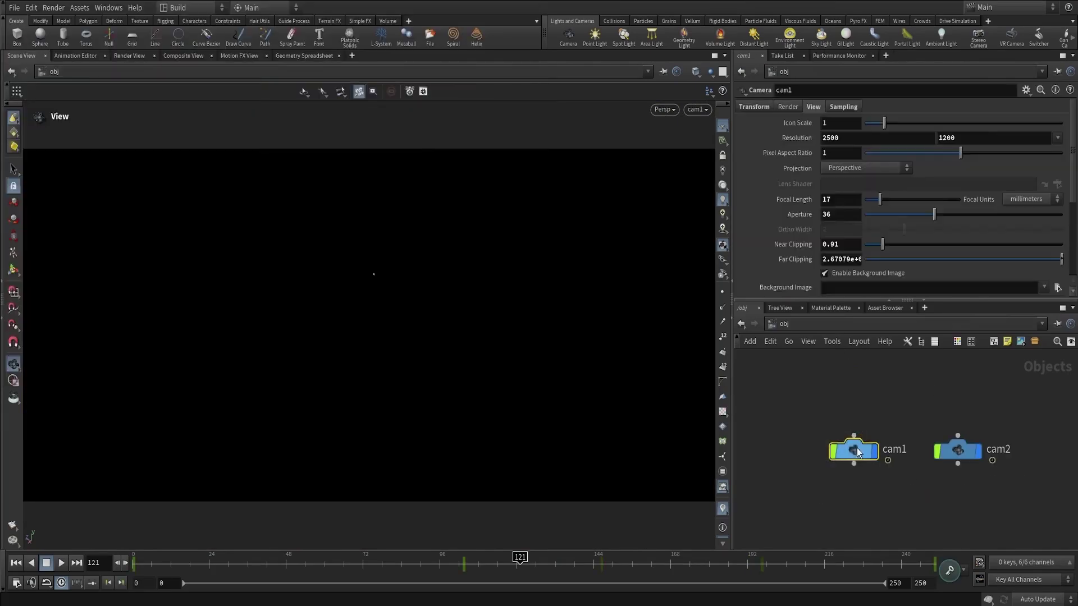
Go to frame 0, create a new camera from the cam1 view, and lay out the nodes.
middle_drag(858, 512, 816, 499)
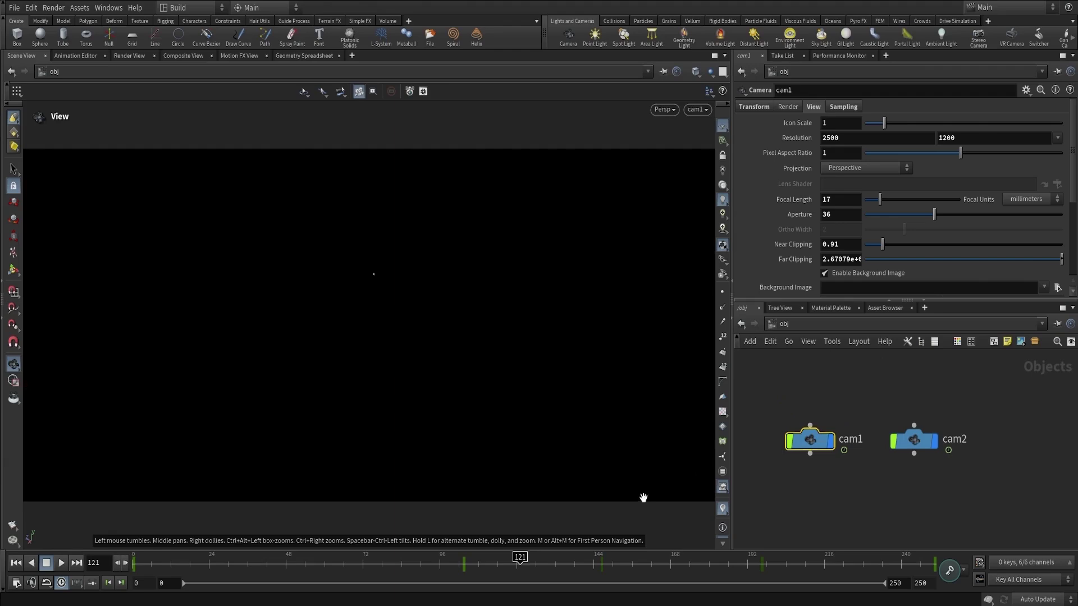
drag(522, 557, 130, 540)
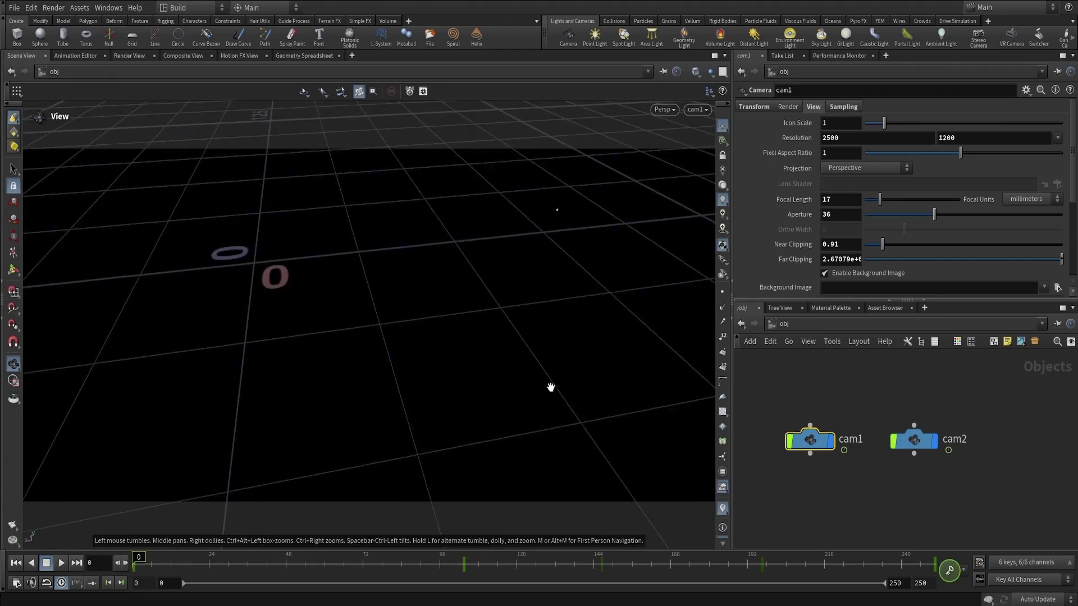
click(696, 110)
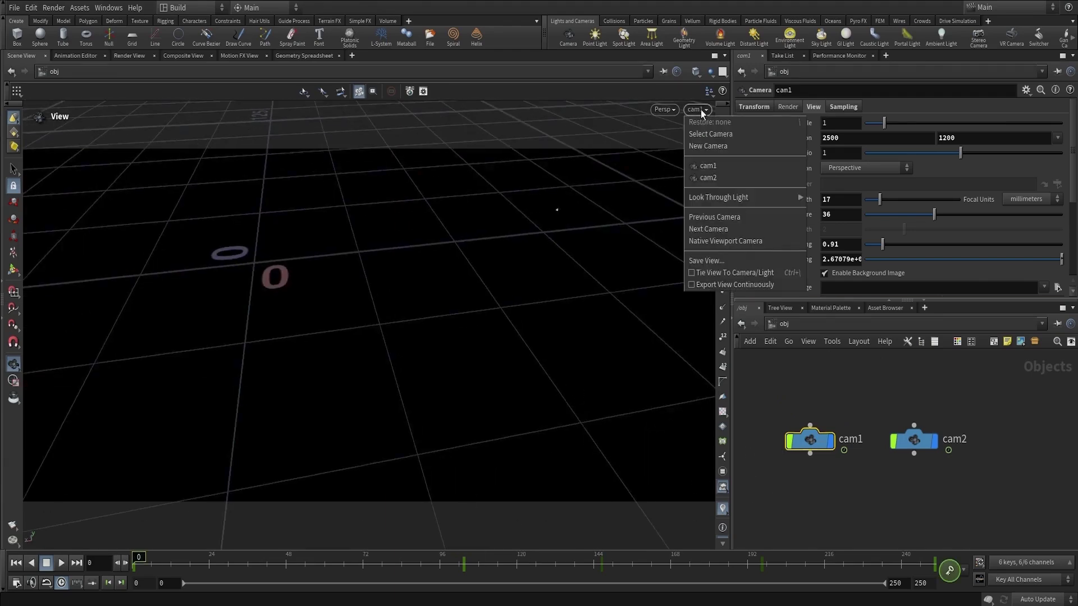
click(715, 148)
key(l)
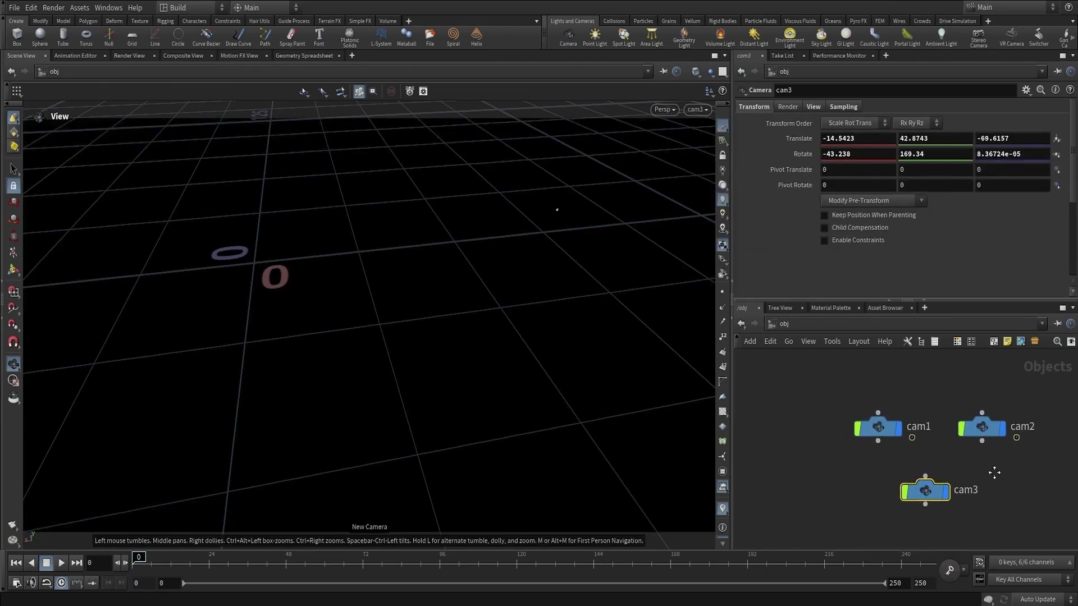
Rename the new camera below cam1 as cam1_BAKED.
double_click(921, 487)
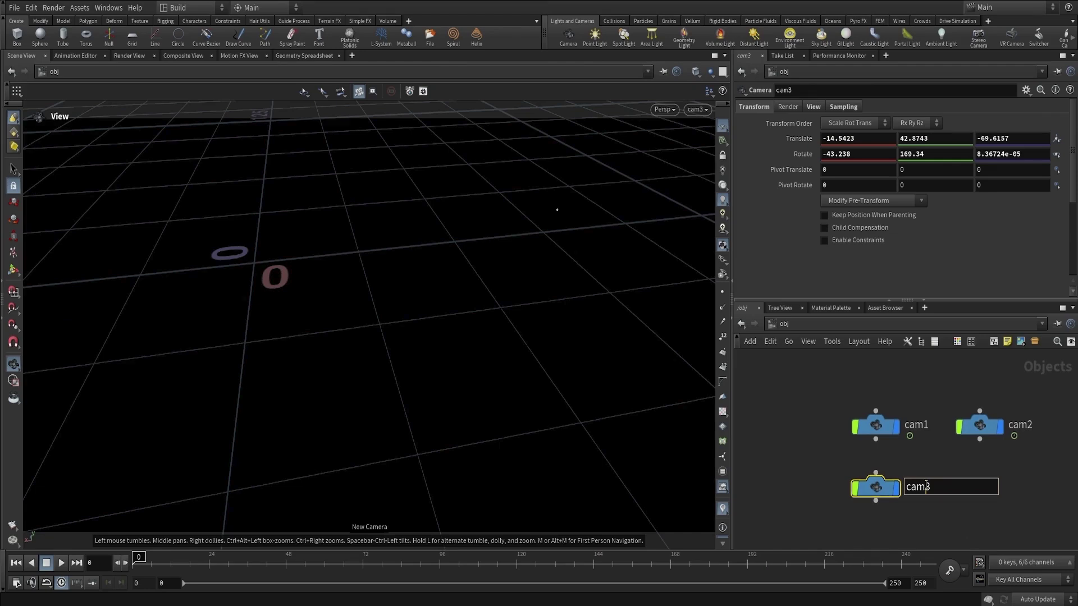
text(cam1_BAKED)
key(Return)
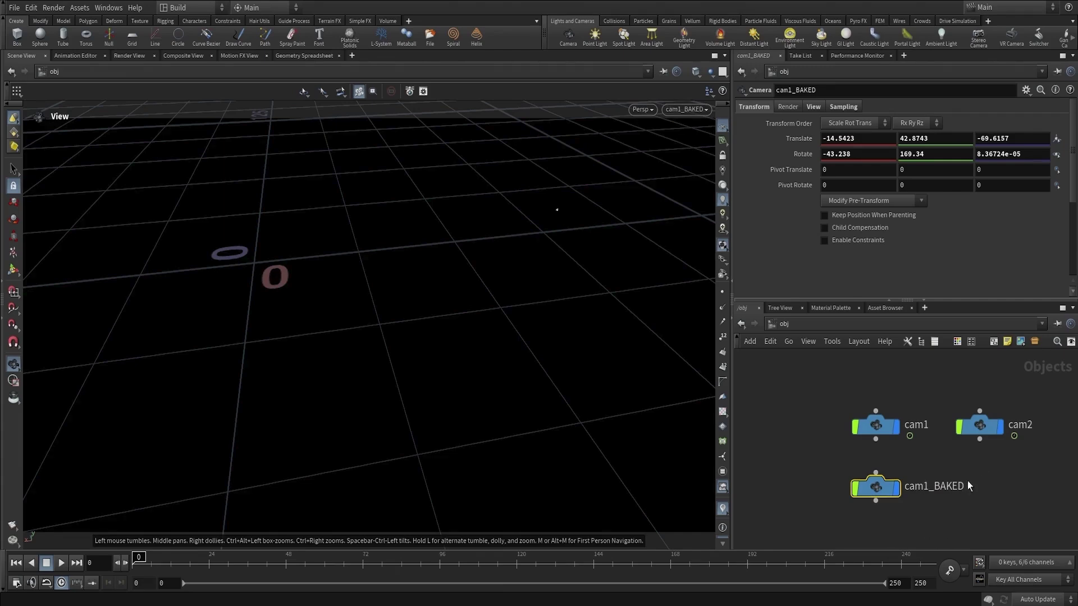
Set the resolution of cam1_BAKED to 2500 by 1200 to match cam1.
middle_drag(968, 482, 924, 481)
click(791, 107)
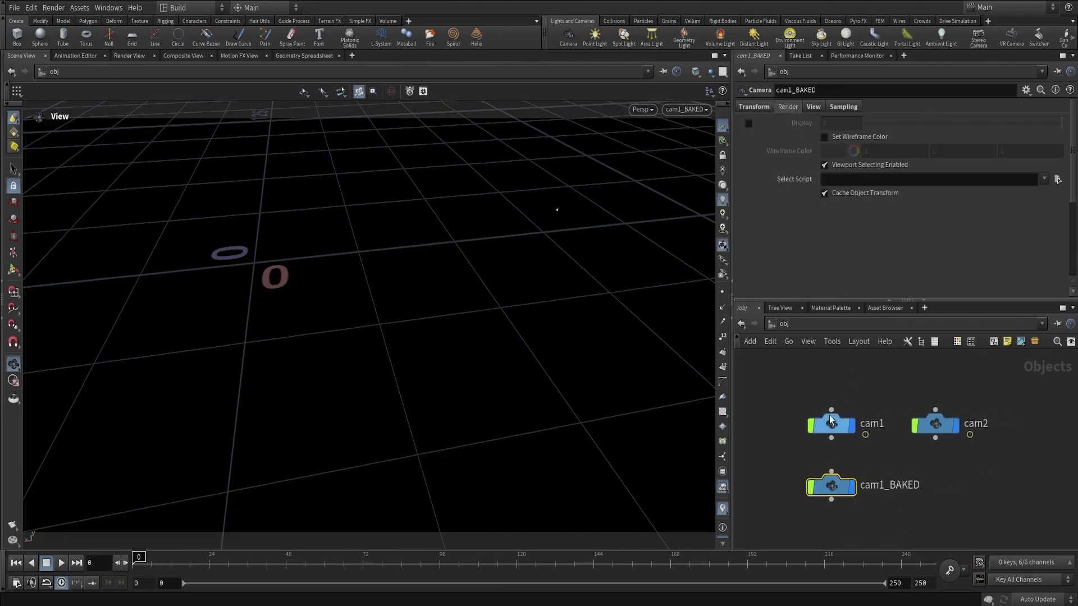
click(814, 107)
drag(783, 401, 858, 447)
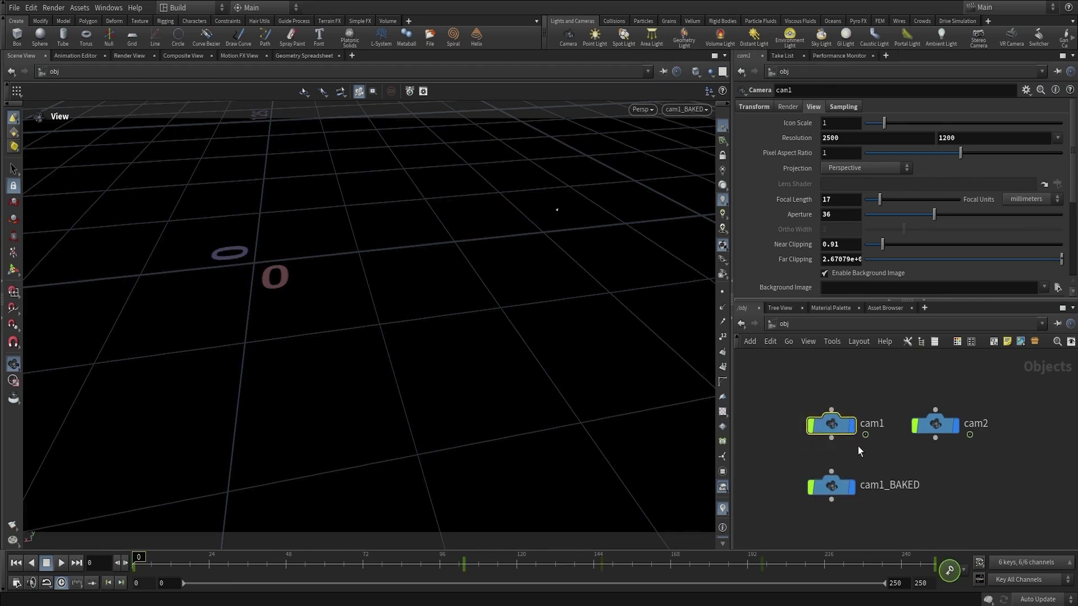
click(826, 484)
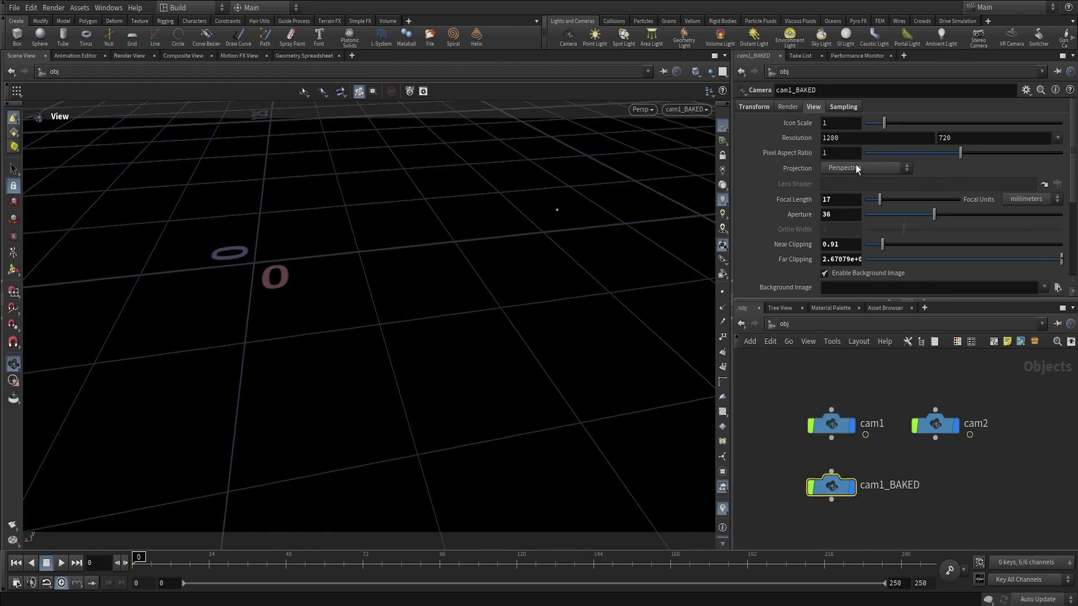
drag(763, 416, 850, 451)
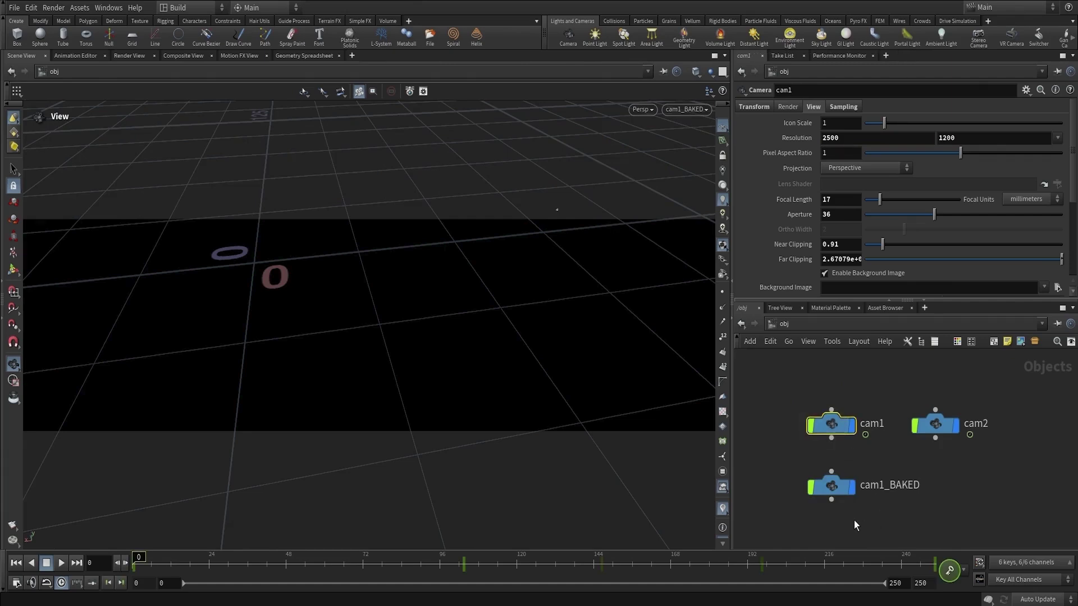
drag(857, 527, 820, 479)
drag(980, 137, 876, 161)
text(1)
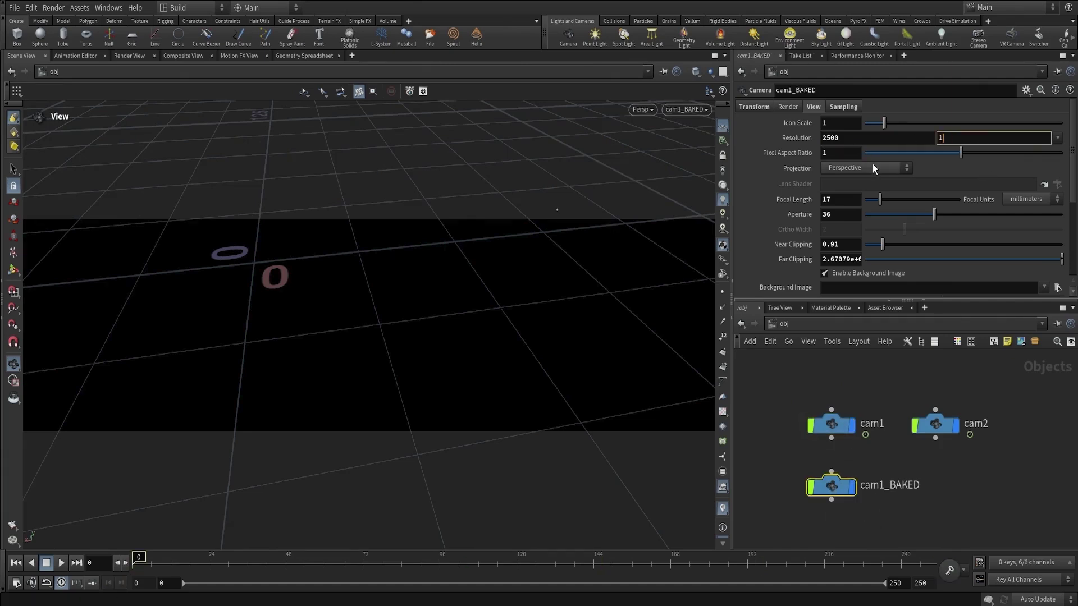
text(200)
key(Return)
Compare the view settings of cam1 and cam1_BAKED.
drag(789, 397, 865, 451)
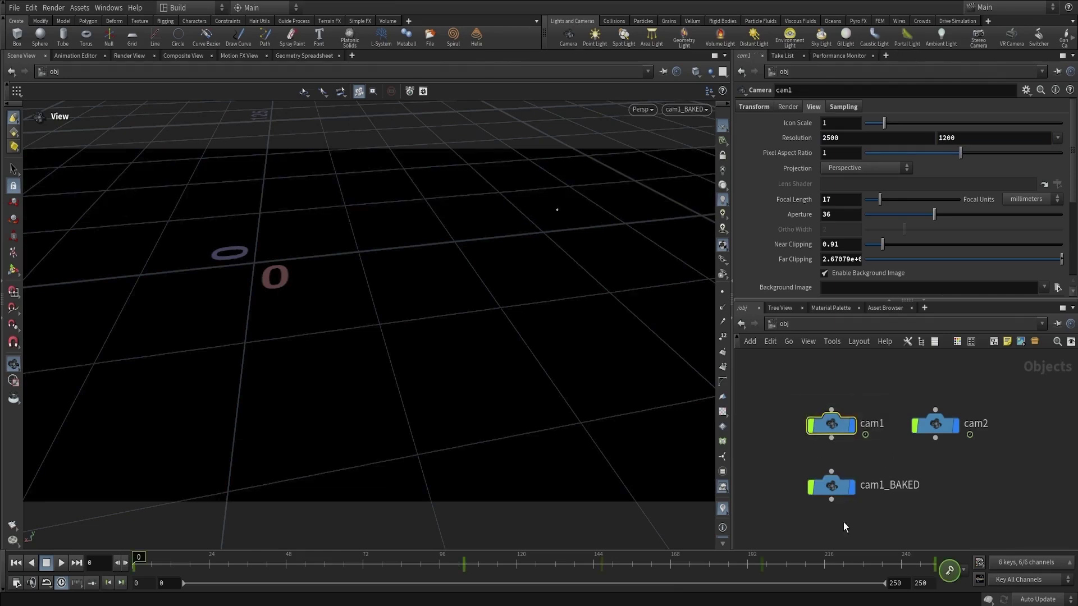
drag(846, 534, 800, 474)
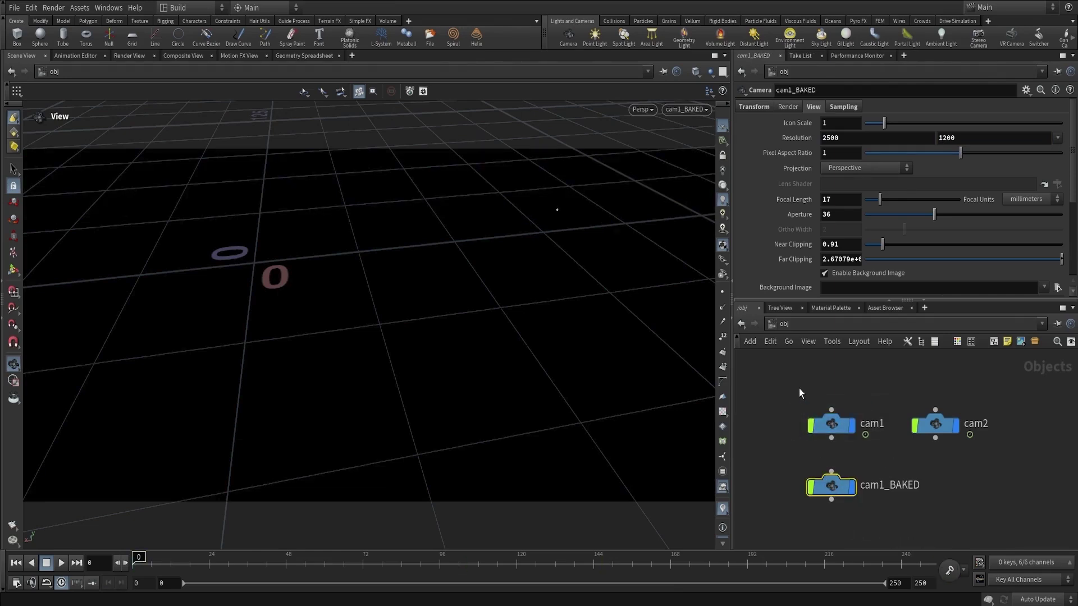
drag(800, 389, 849, 447)
Look through cam2 and create a new camera from its view.
click(707, 110)
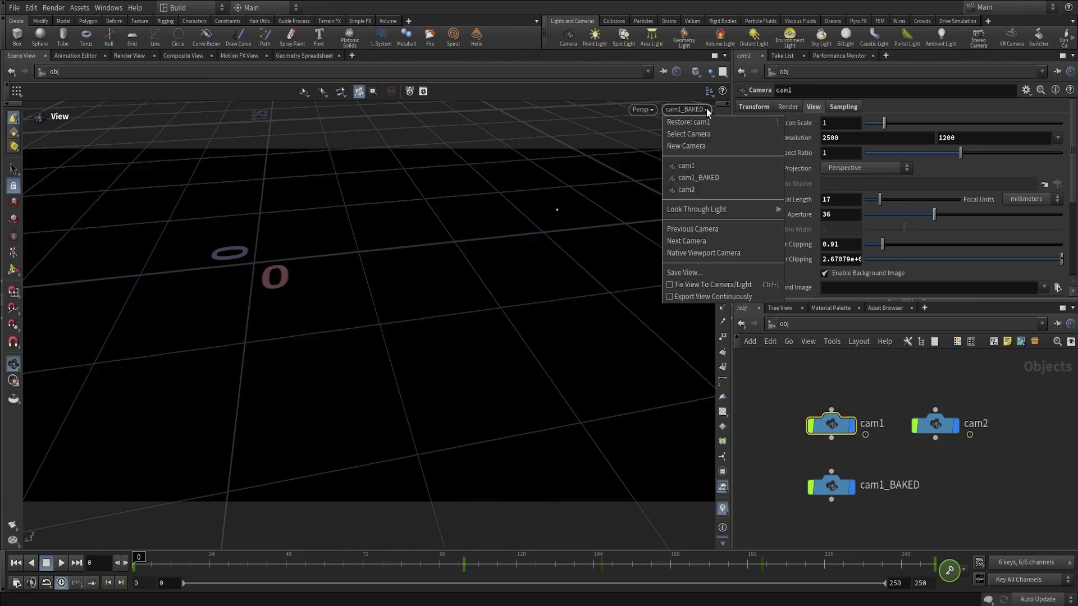
click(688, 189)
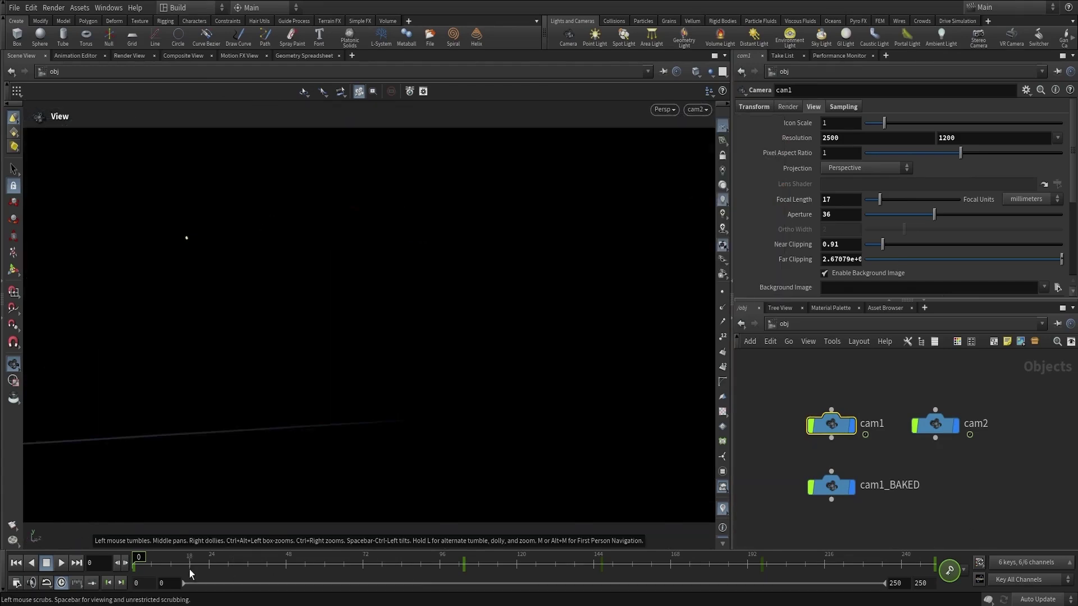
middle_drag(943, 504, 829, 491)
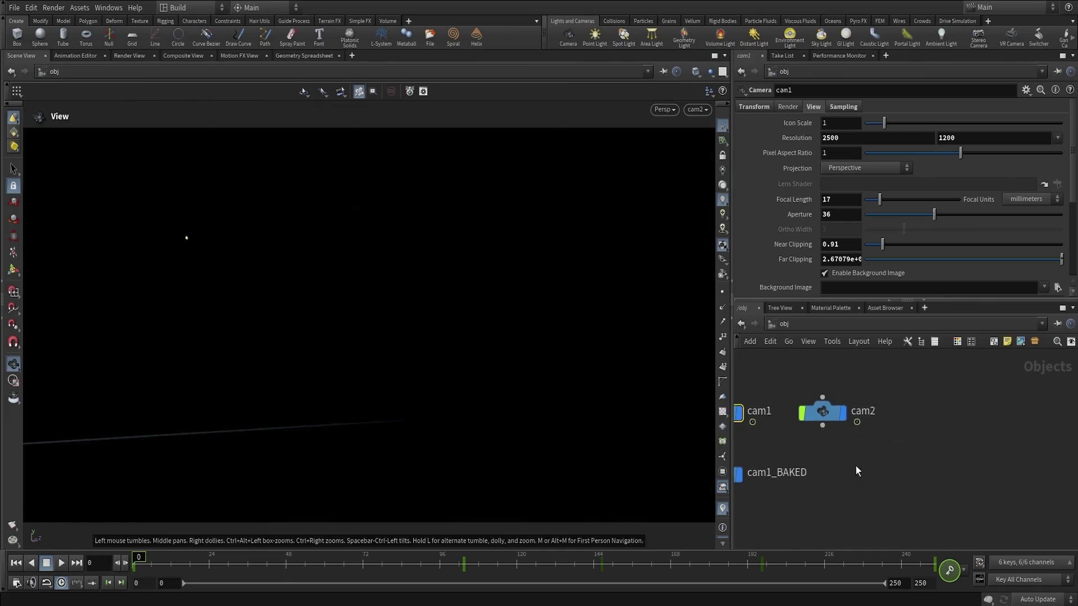
drag(819, 477, 850, 414)
middle_drag(840, 450, 863, 449)
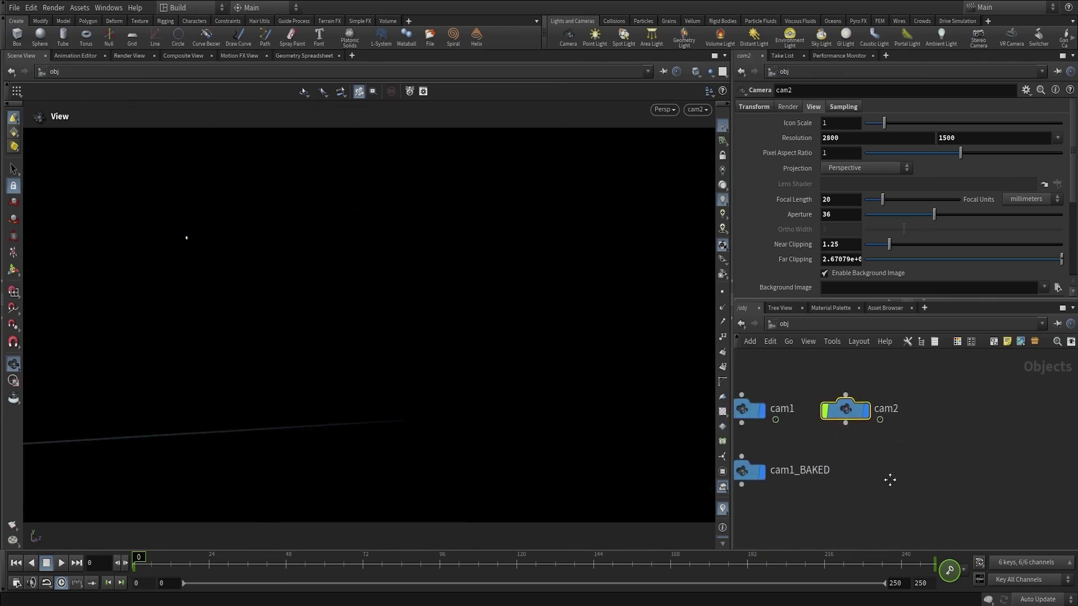
click(706, 109)
click(712, 151)
Place the new camera node beside cam1_BAKED and rename it cam2_BAKED.
middle_drag(769, 494, 844, 497)
drag(829, 482, 889, 437)
middle_drag(890, 382, 955, 403)
double_click(954, 398)
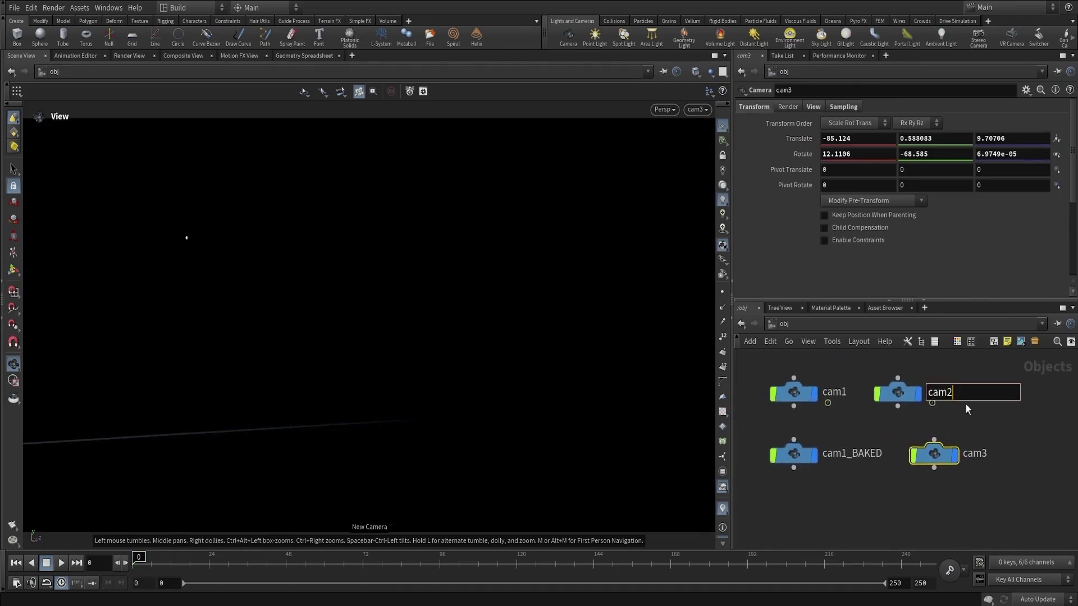
double_click(985, 457)
text(cam2)
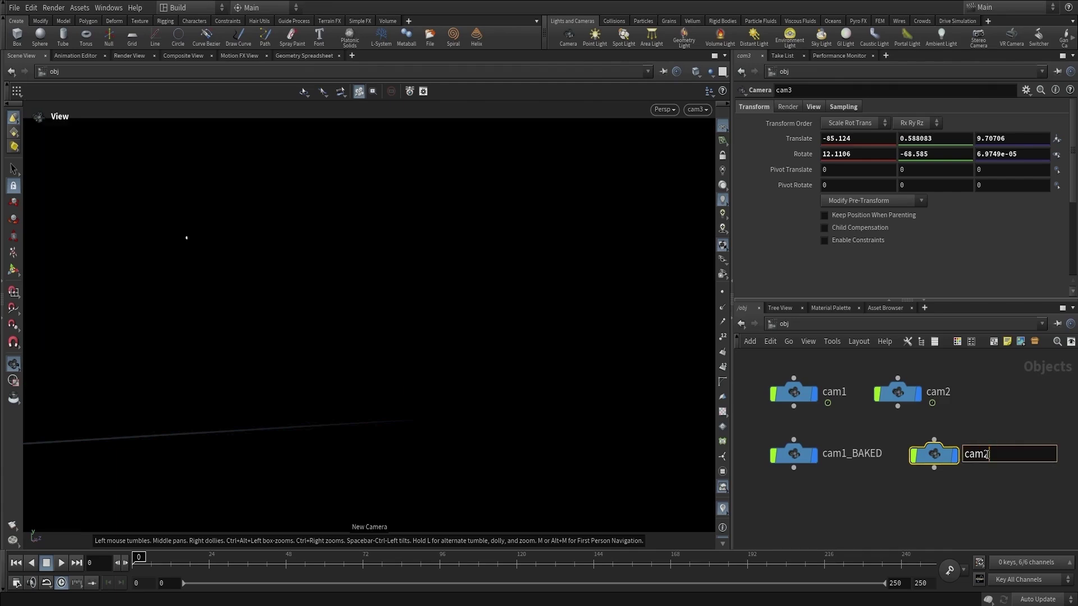
text(_BAKED)
key(Return)
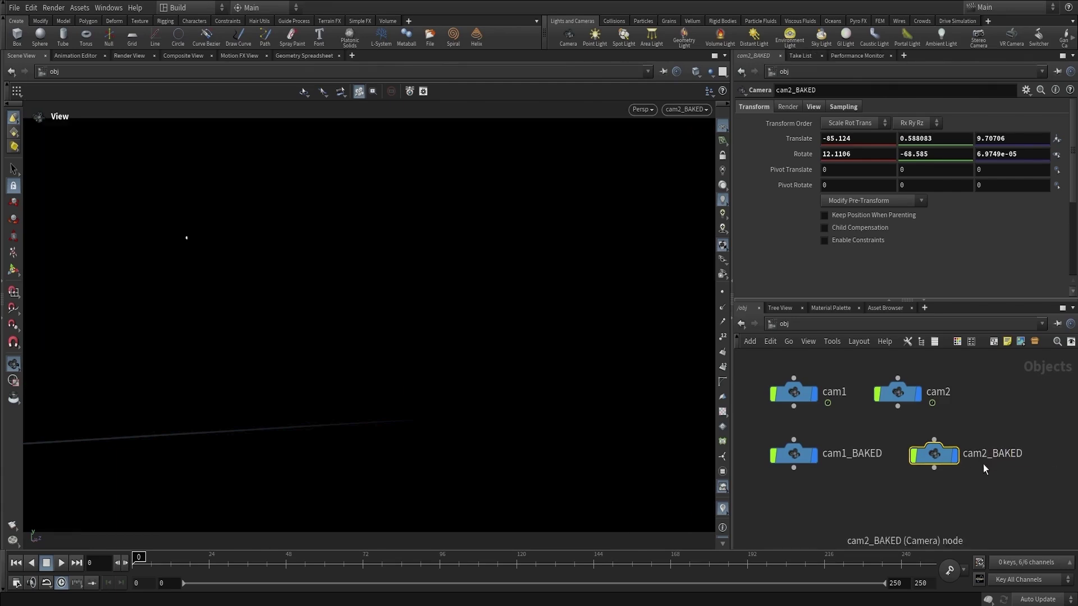
Set the resolution of cam2_BAKED to 2800 by 1500 to match cam2.
click(944, 394)
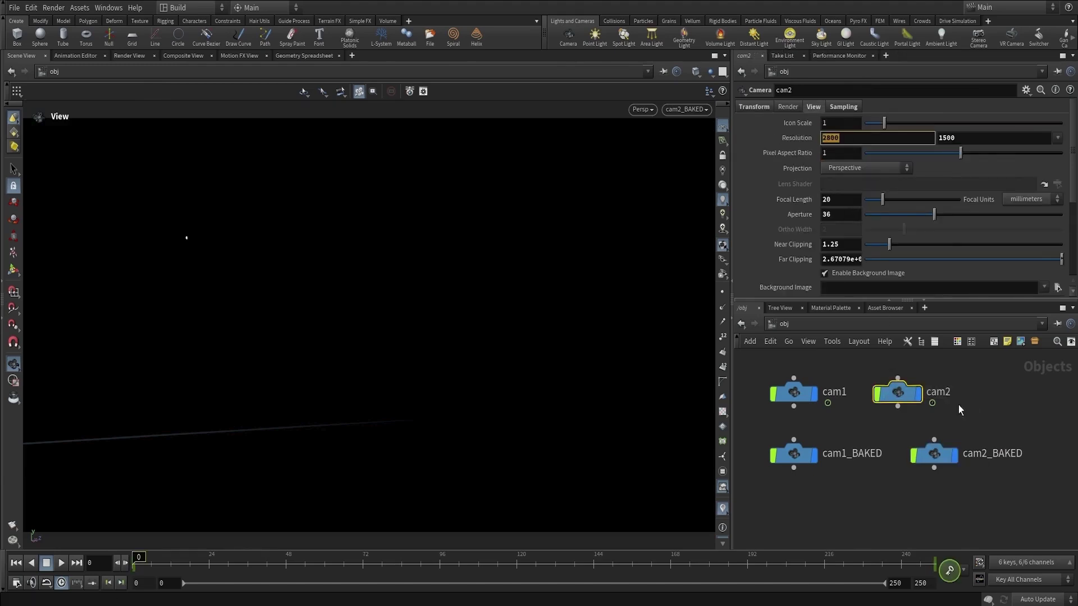
click(938, 456)
click(813, 106)
double_click(840, 138)
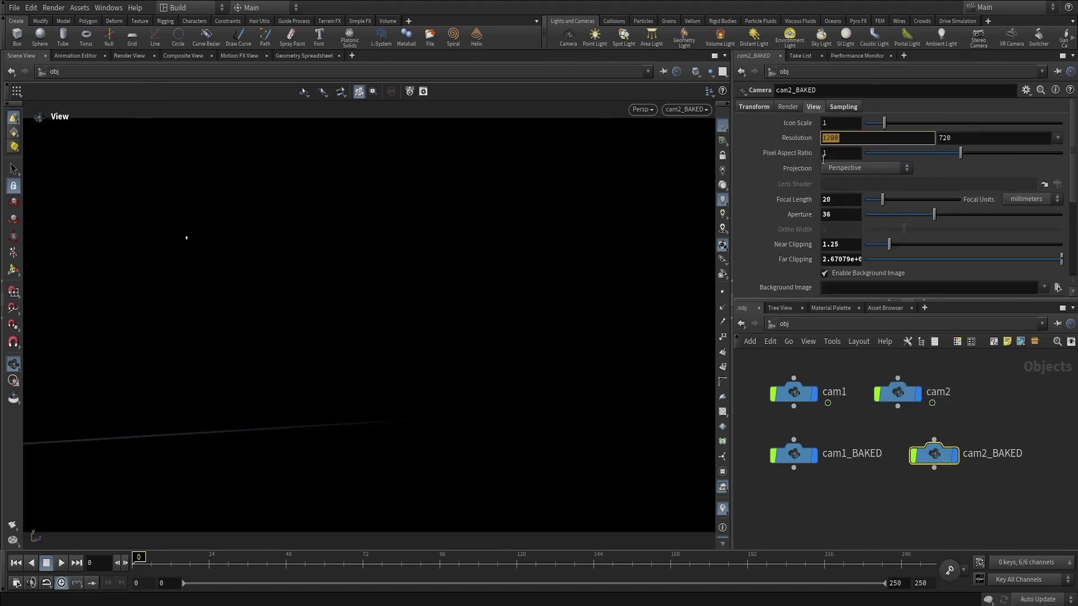
text(2800)
click(936, 395)
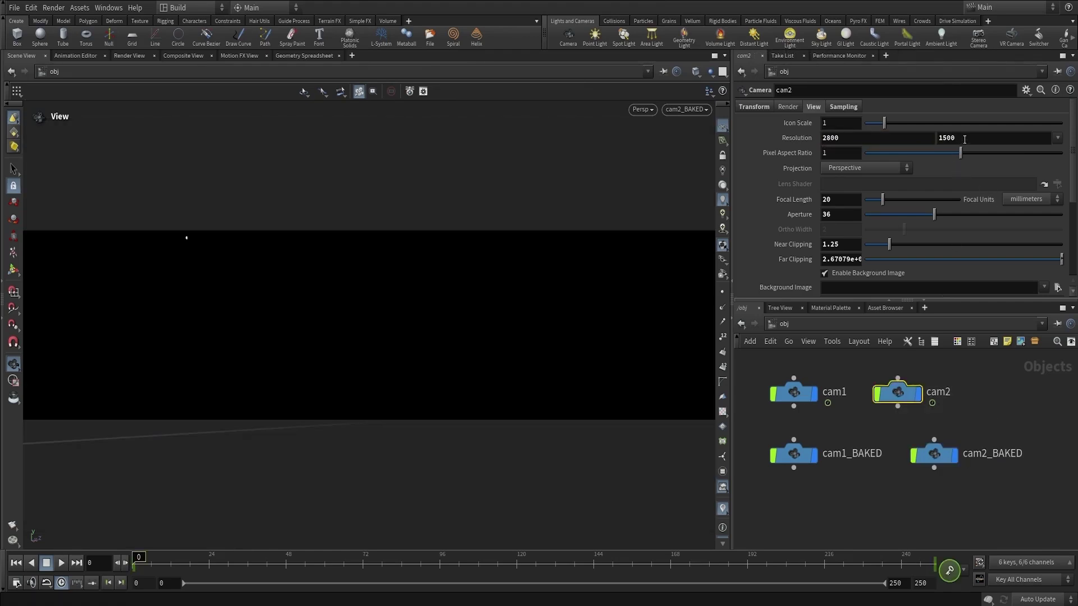
click(935, 453)
double_click(955, 138)
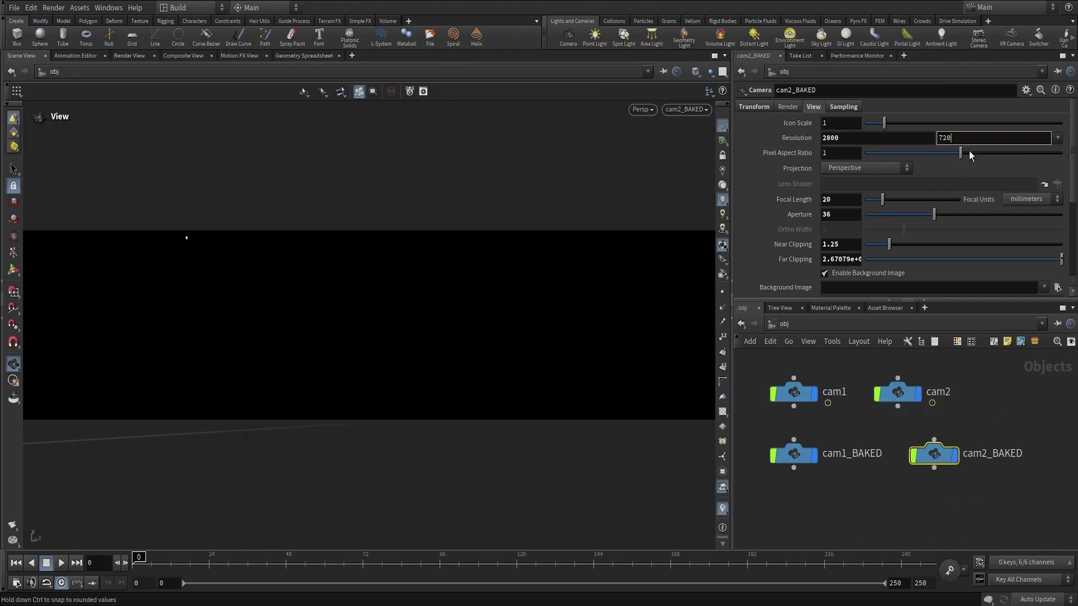
text(1500)
key(Return)
Compare the view settings of cam2 and cam2_BAKED.
drag(986, 410, 880, 388)
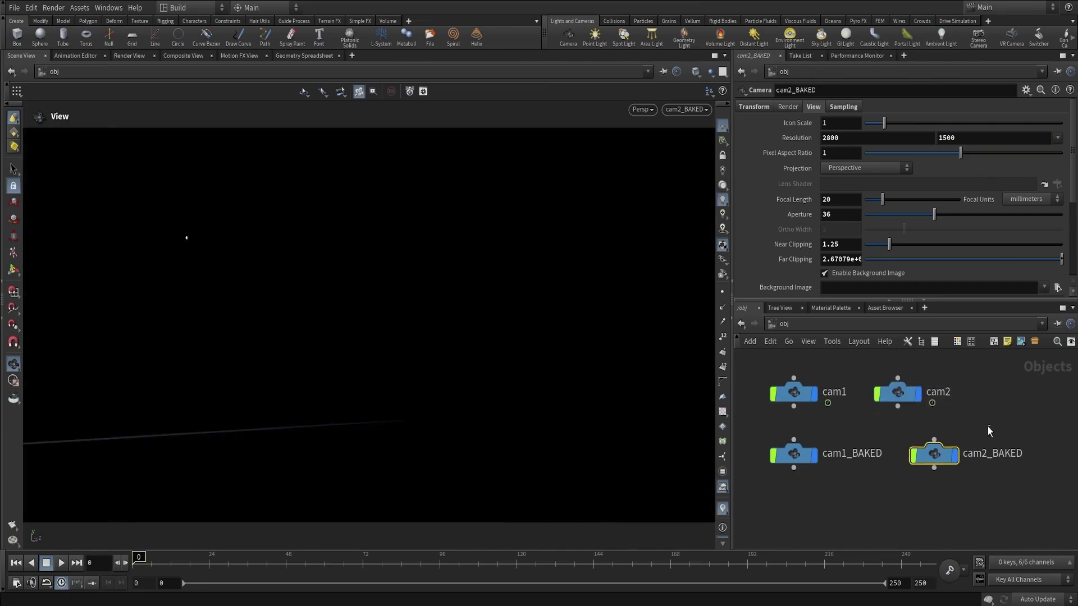
drag(913, 395, 914, 396)
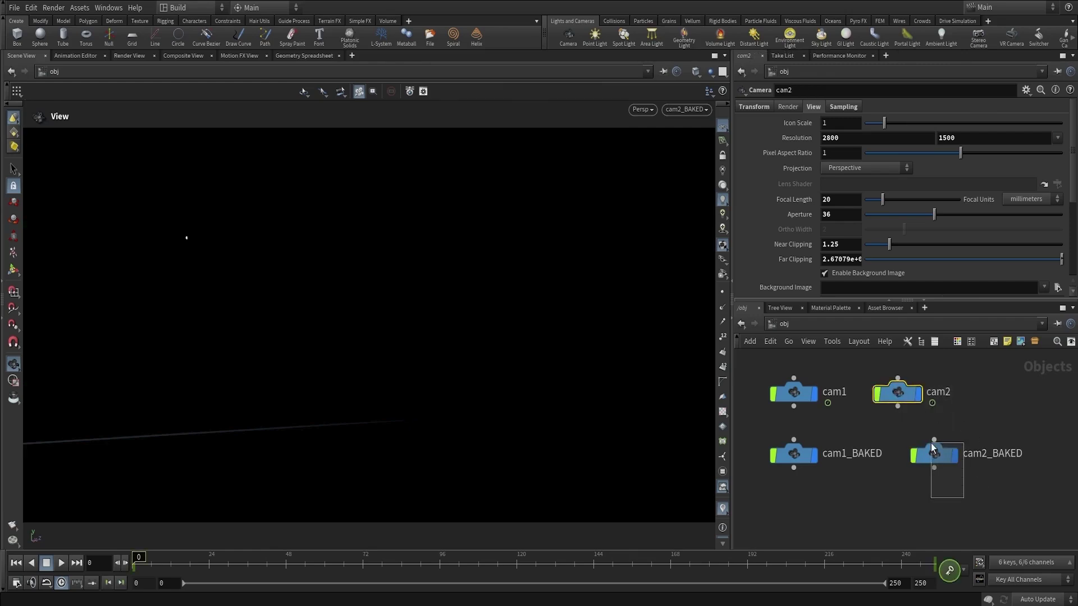
drag(931, 443, 931, 442)
Move the cam2 node so that it lines up directly above cam2_BAKED.
middle_drag(981, 416, 991, 420)
drag(917, 401, 953, 400)
middle_drag(949, 494, 954, 530)
click(973, 516)
Check the view settings of cam1_BAKED and cam2_BAKED.
drag(816, 504, 790, 471)
drag(960, 505, 931, 465)
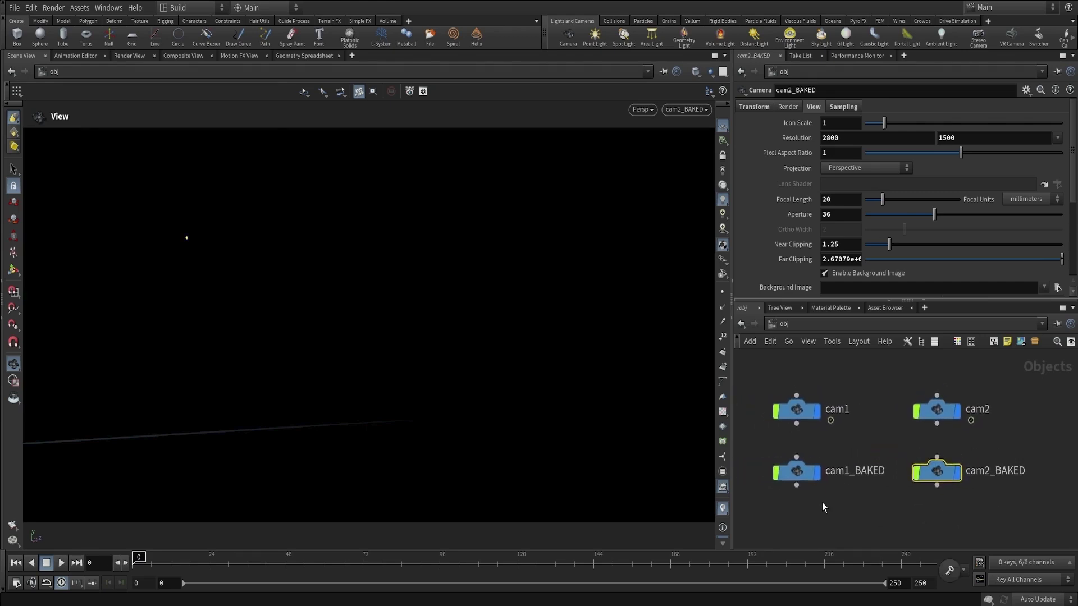
drag(794, 458, 793, 503)
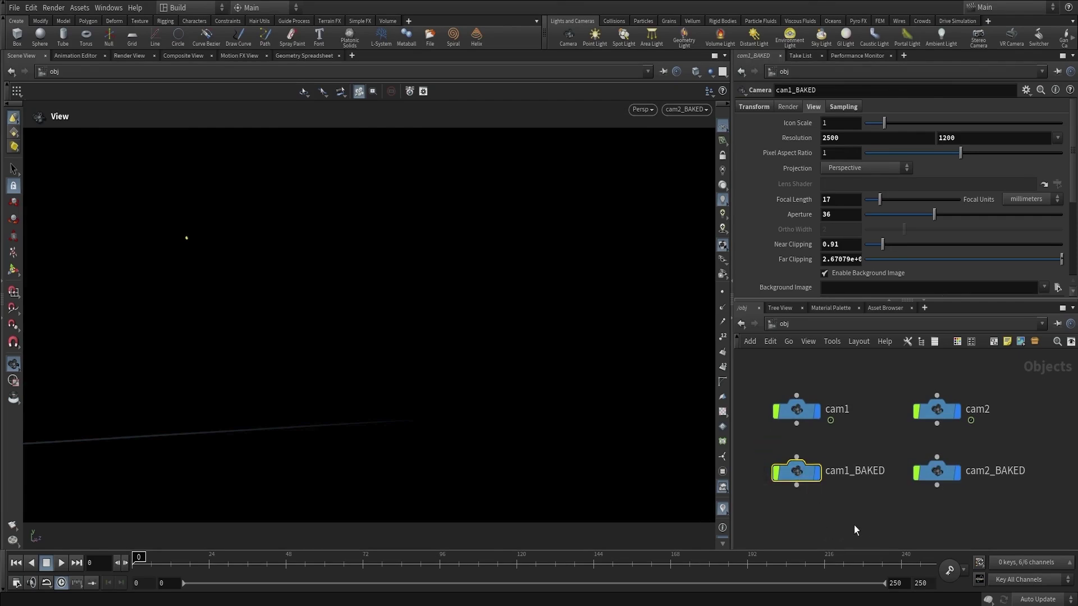
Create a Constraints Network inside the cam1_BAKED camera.
double_click(791, 471)
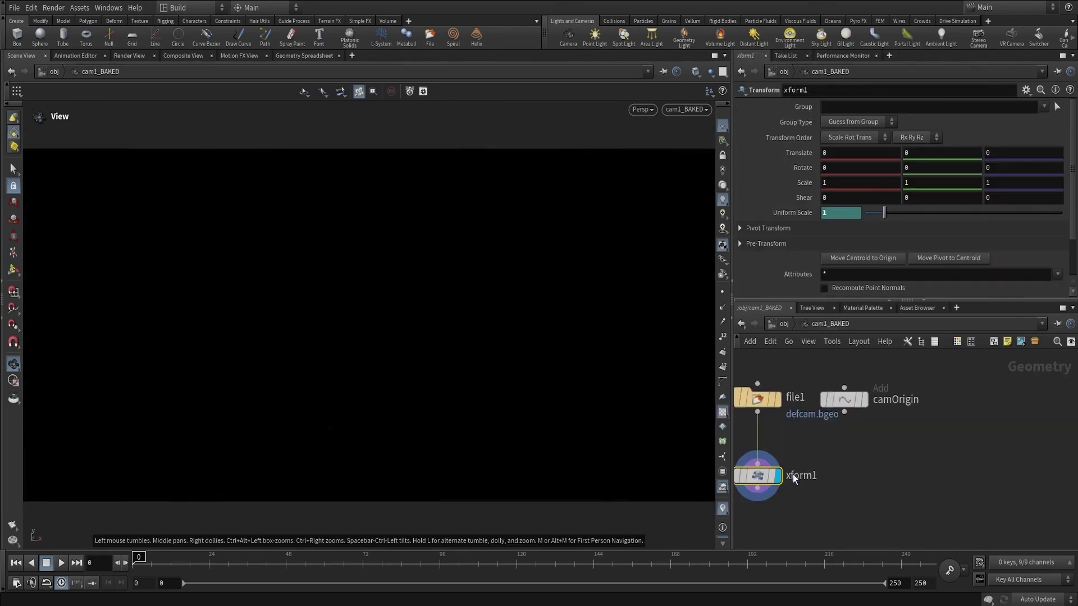
click(870, 485)
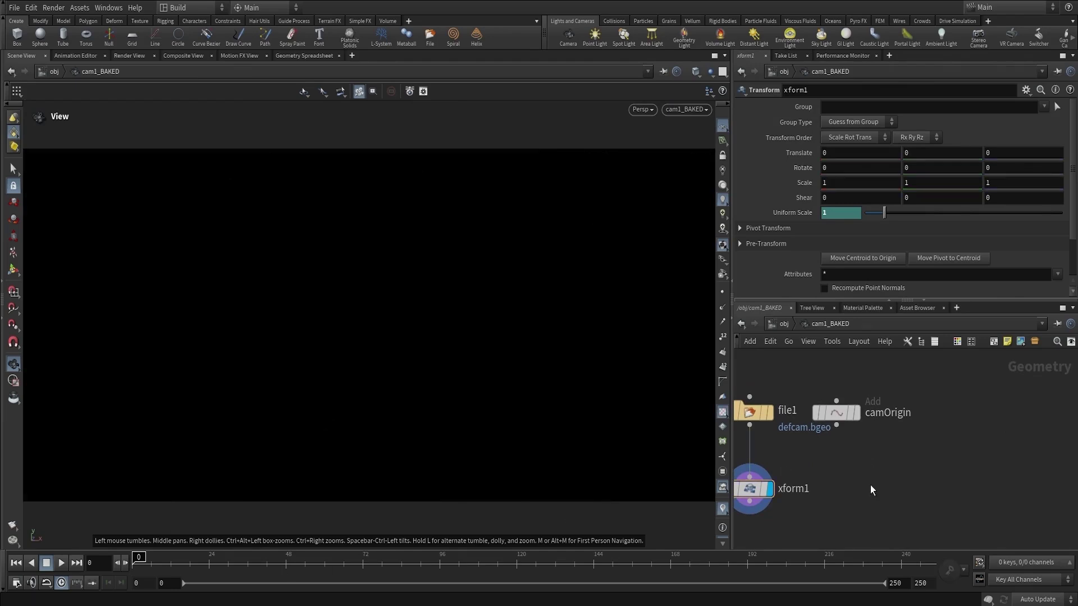
key(Tab)
text(obj)
key(Escape)
key(Tab)
text(con)
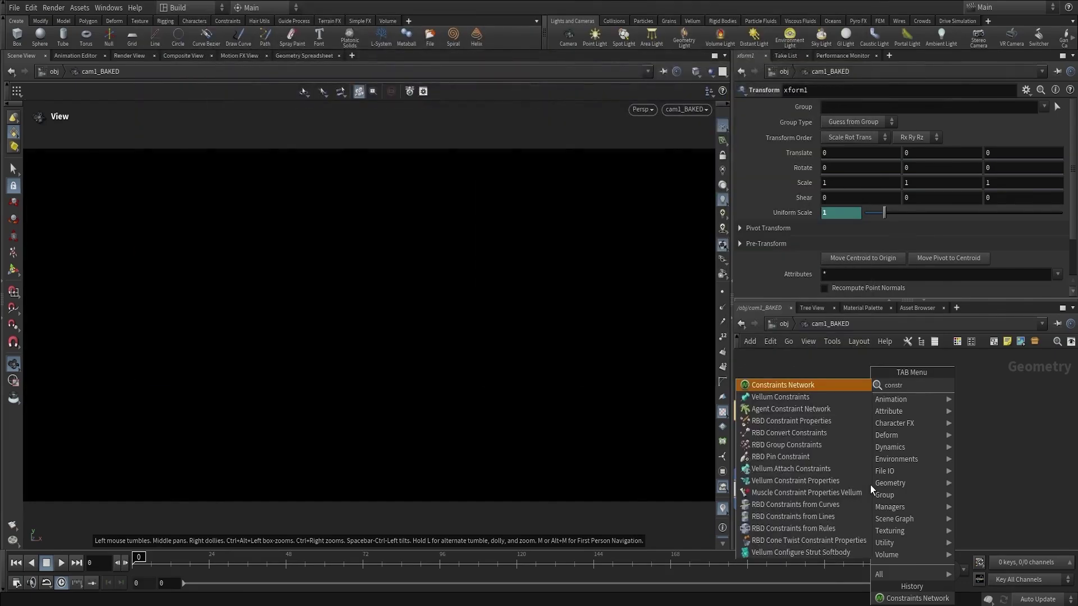
key(Return)
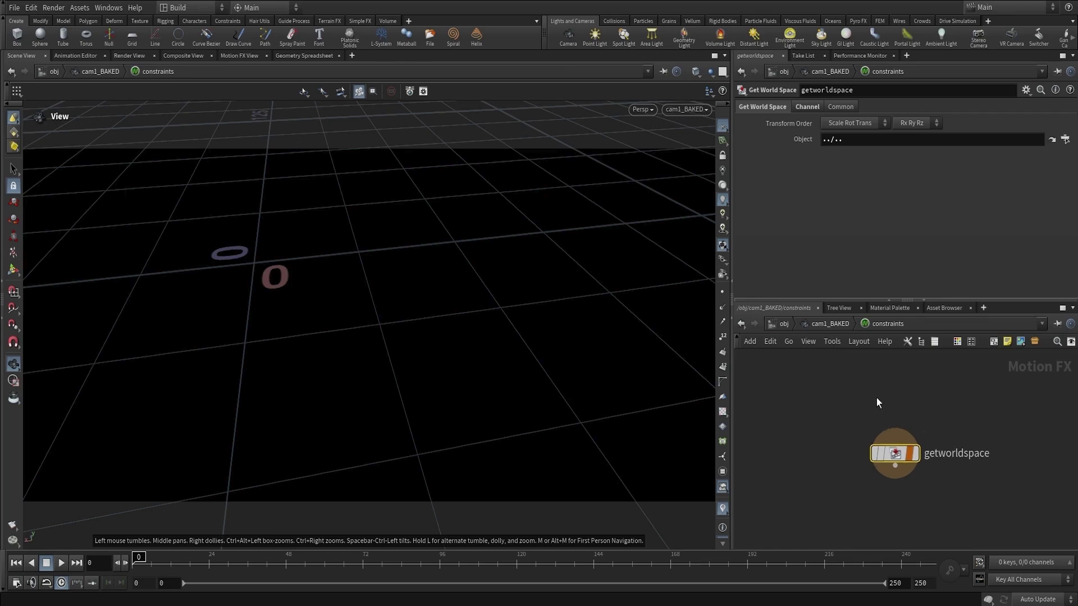
Add an Object (Constraints) node and an Export node to cam1_BAKED's constraints network.
key(Tab)
text(obje)
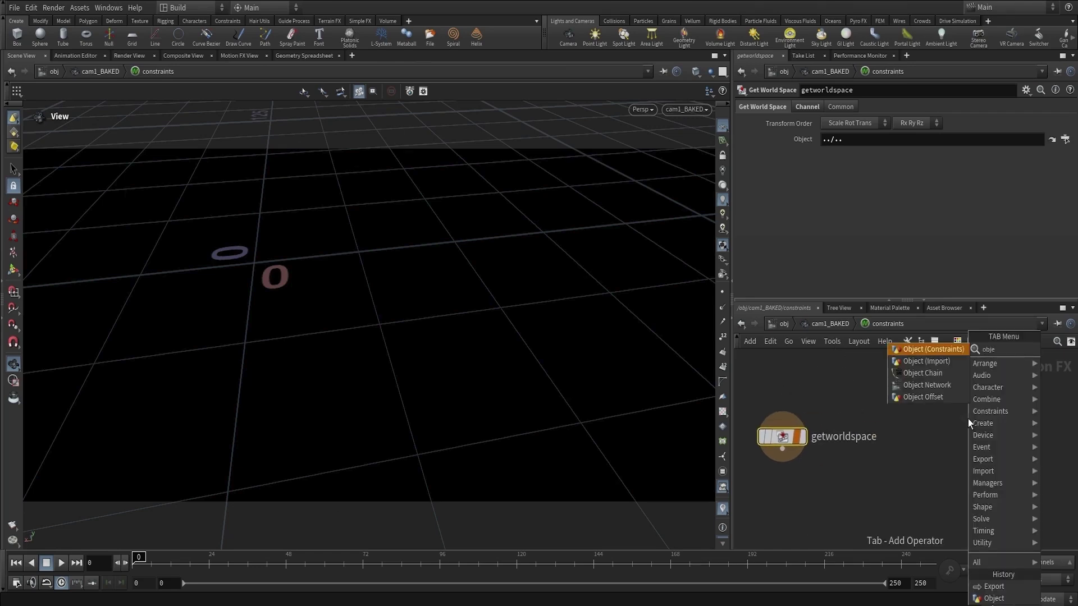
key(Return)
click(960, 427)
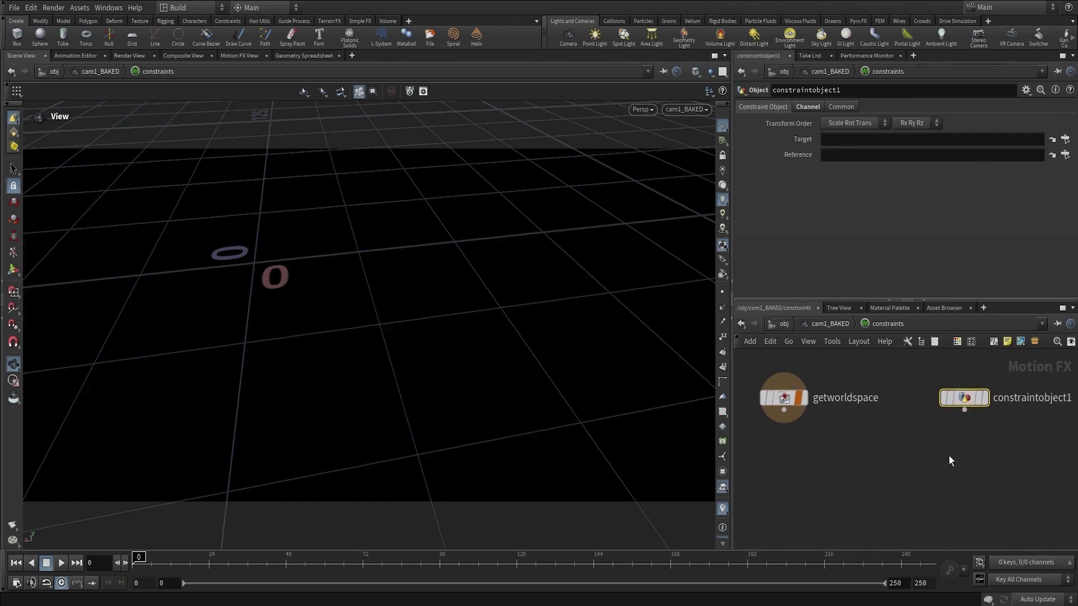
key(Tab)
key(Return)
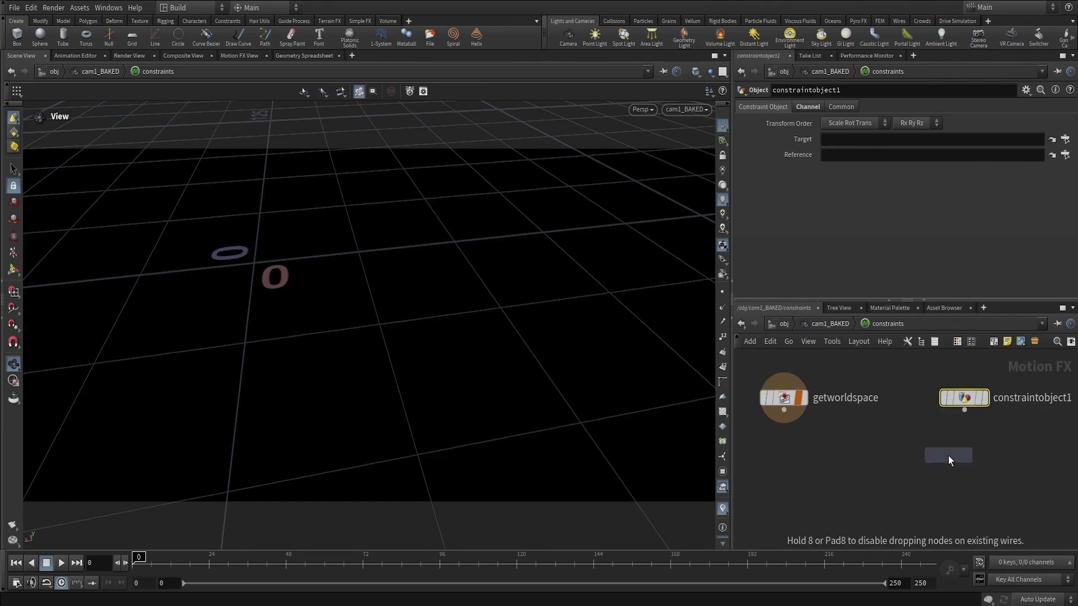
click(949, 456)
Set the target of cam1_BAKED's constraint object node to /obj/cam1.
click(928, 419)
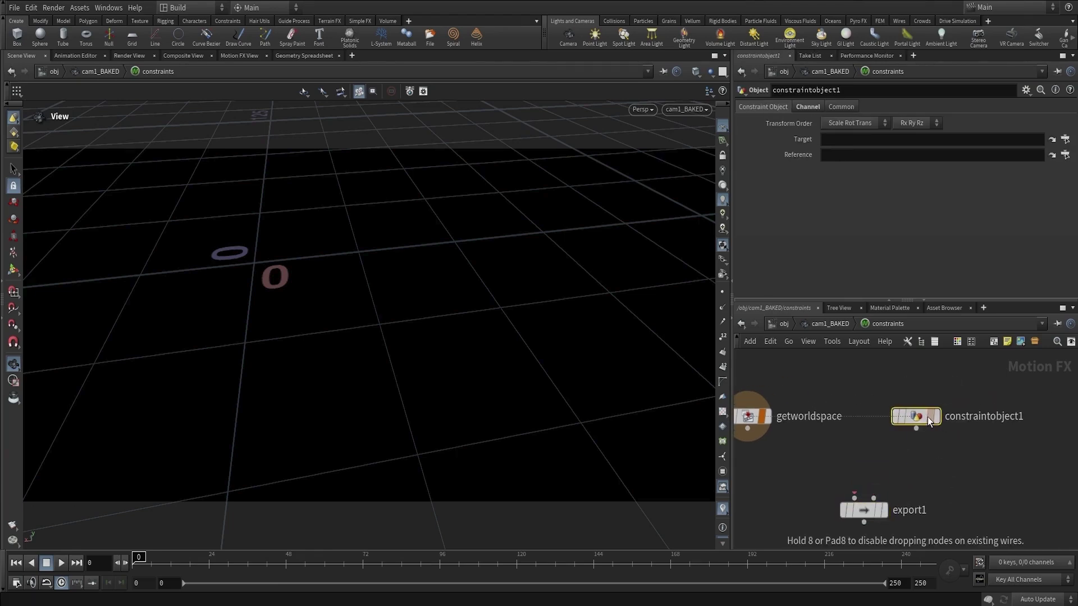
click(1065, 154)
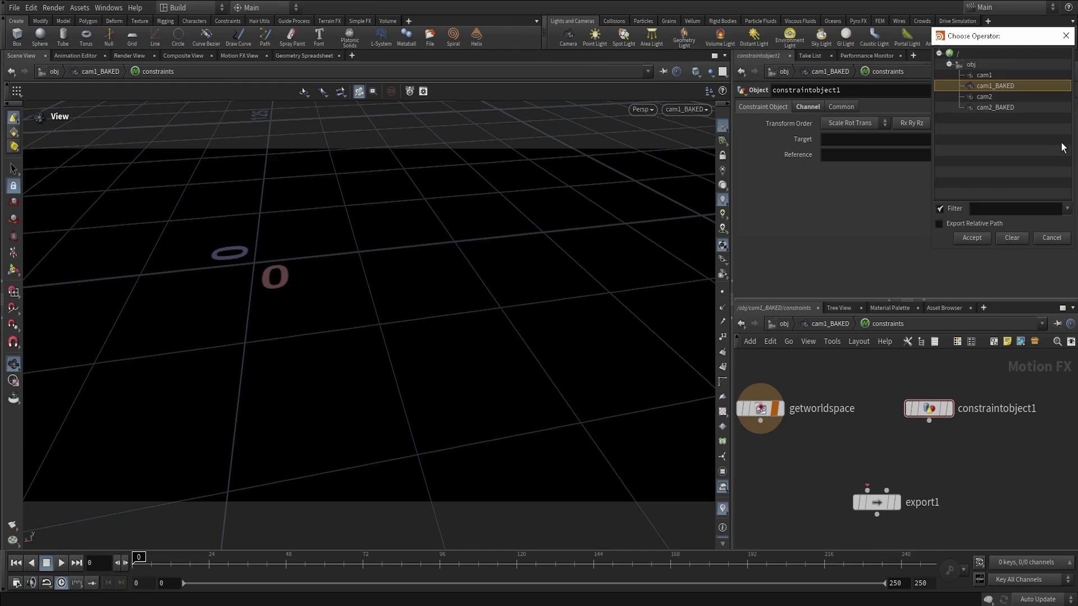
click(984, 75)
click(972, 237)
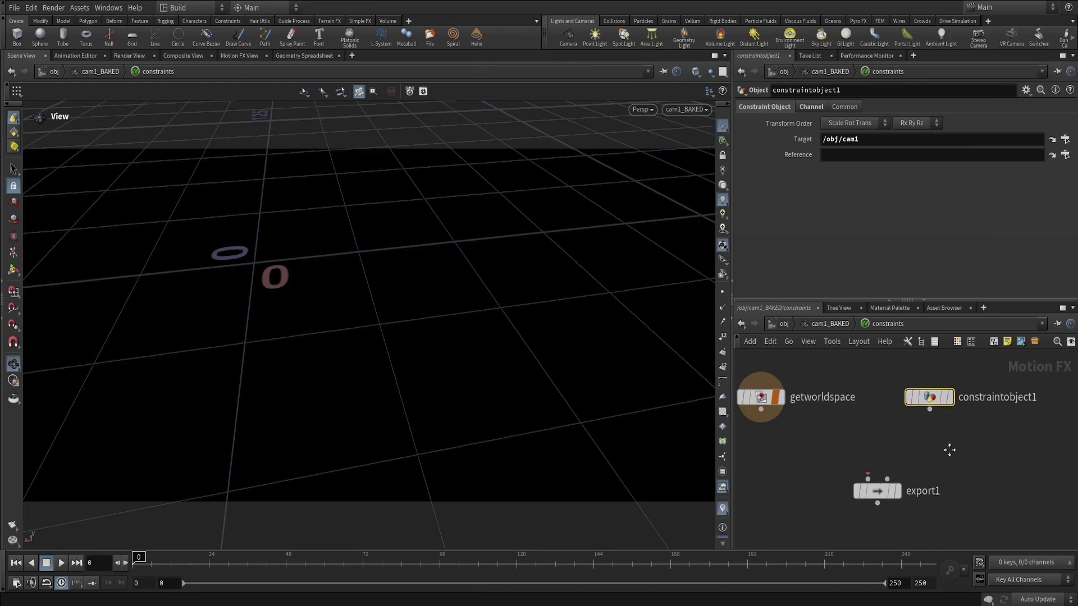
Connect the constraint object to the first input of the Export node and make the Export node the constraints output.
drag(930, 386, 867, 452)
click(867, 452)
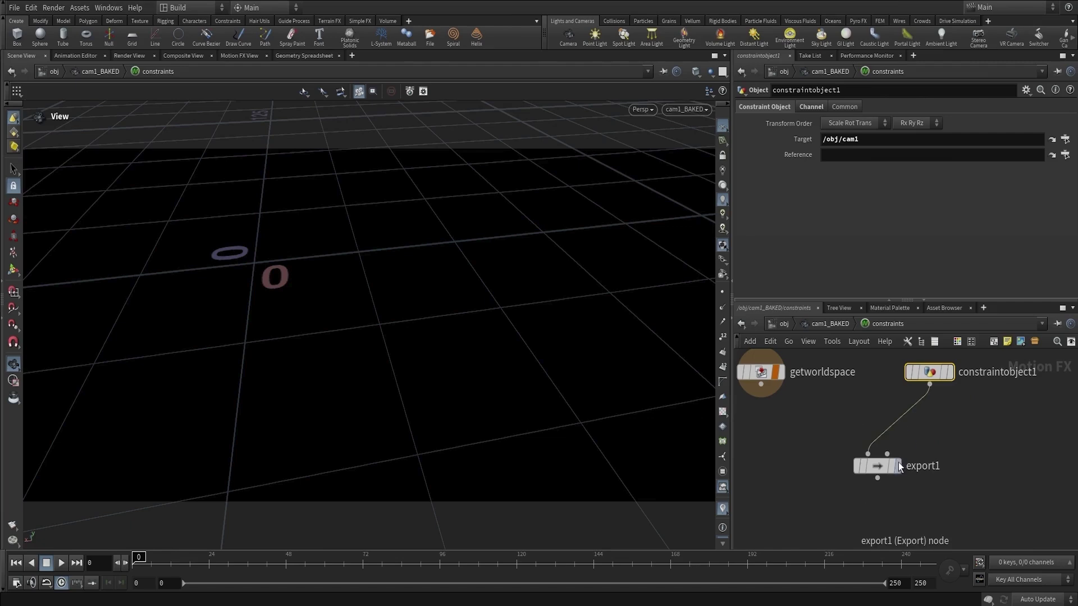
click(897, 465)
Return to the object level and bake the constraints of cam1_BAKED into keyframes.
click(807, 324)
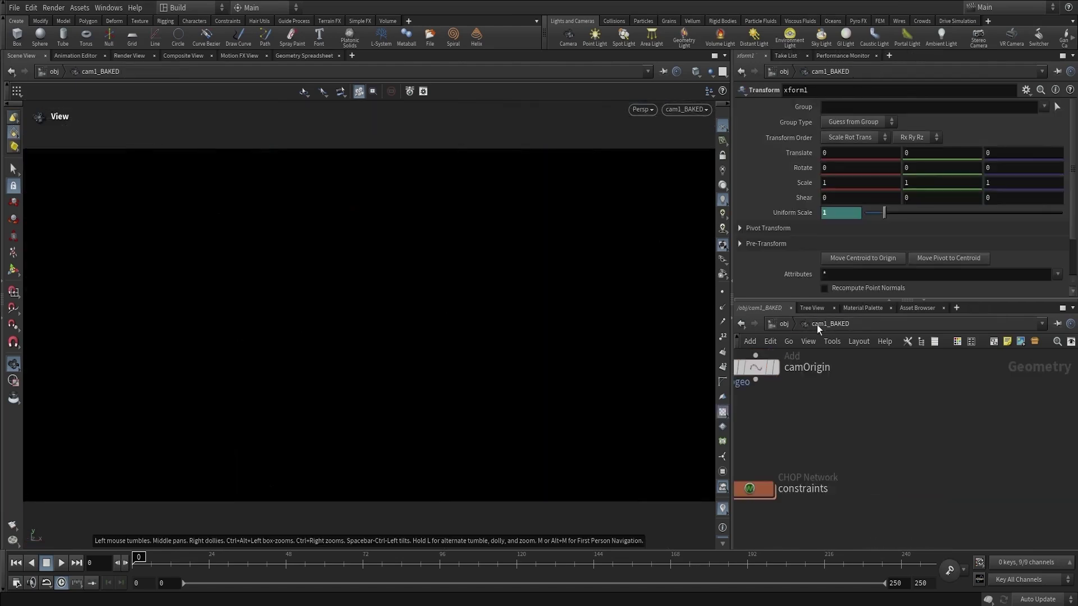
click(787, 323)
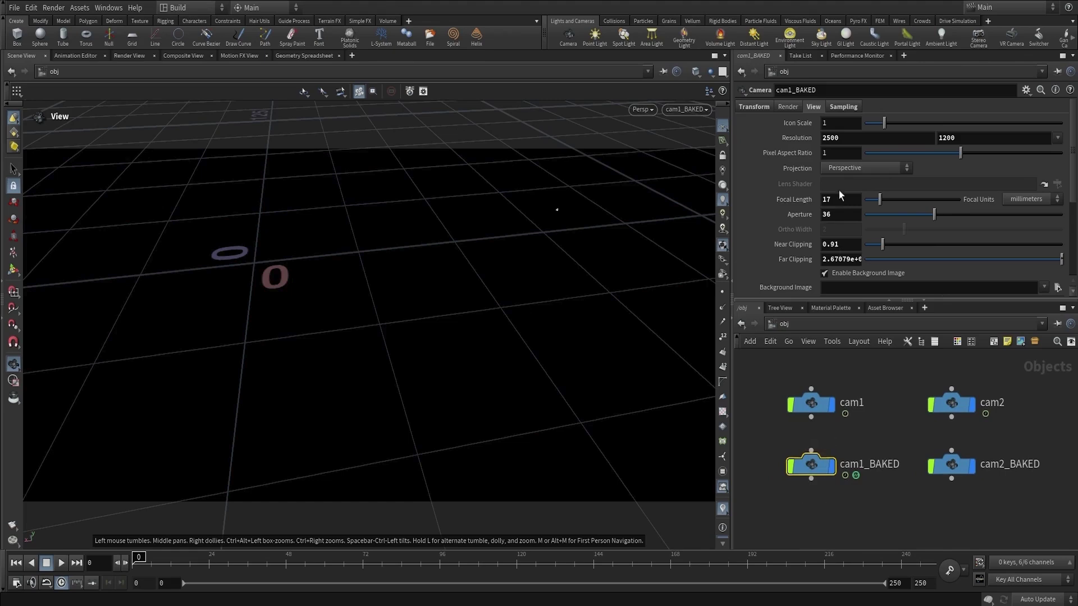
click(755, 106)
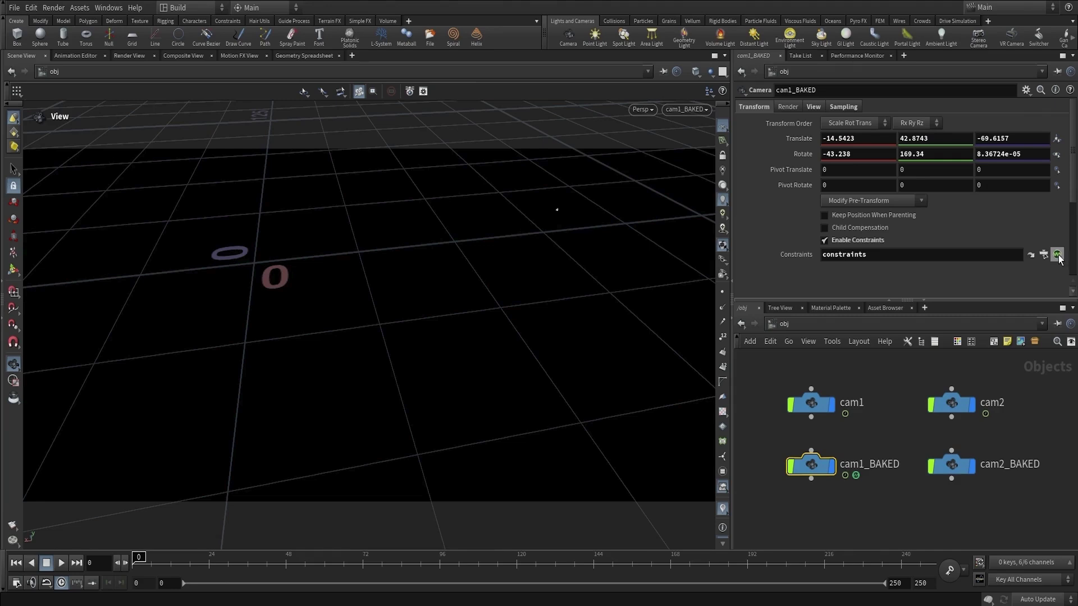
click(1057, 255)
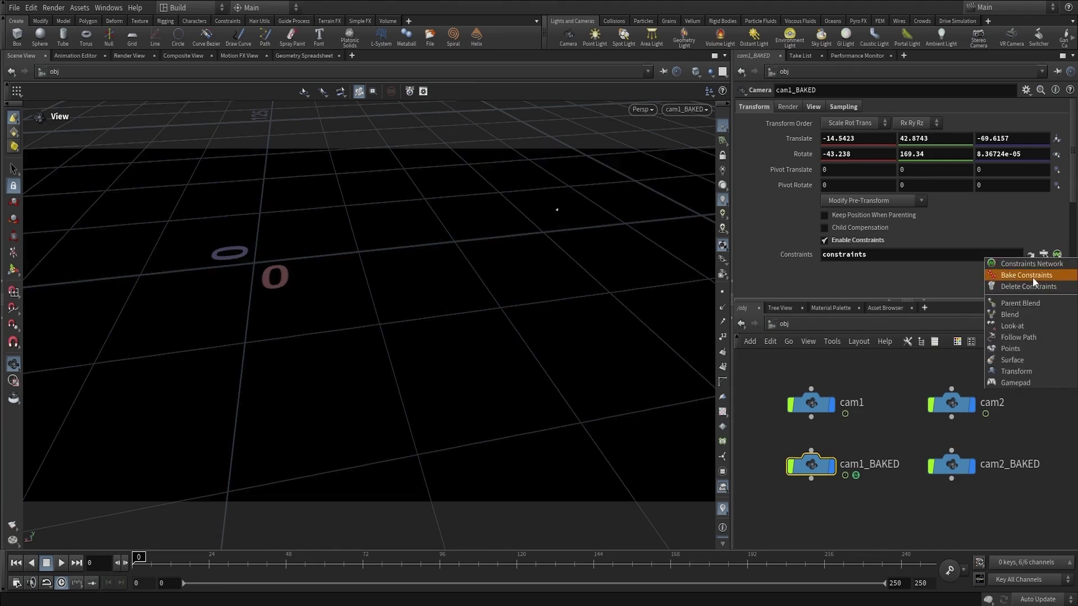
click(1027, 275)
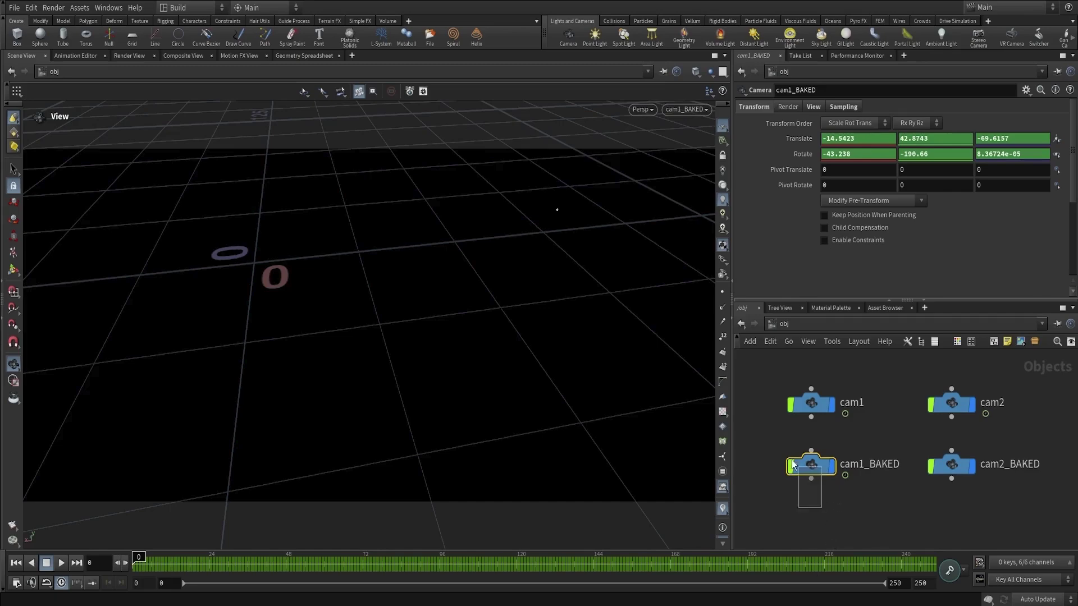
mouse_move(138, 557)
mouse_down()
mouse_move(929, 558)
mouse_move(138, 557)
mouse_up()
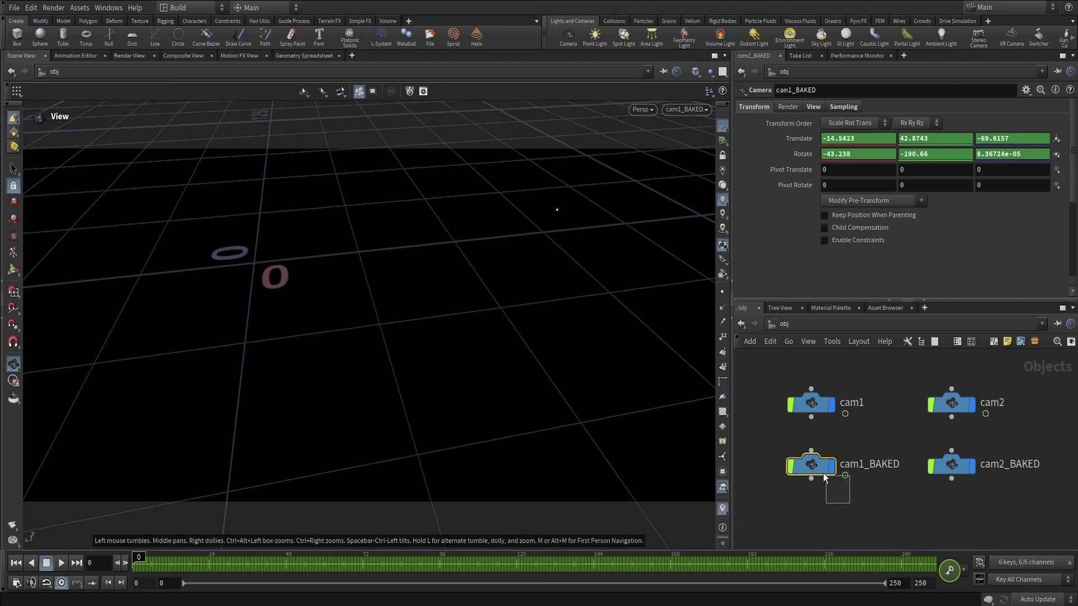
Create a Constraints Network inside the cam2_BAKED camera.
middle_drag(894, 507, 919, 489)
click(894, 474)
double_click(922, 458)
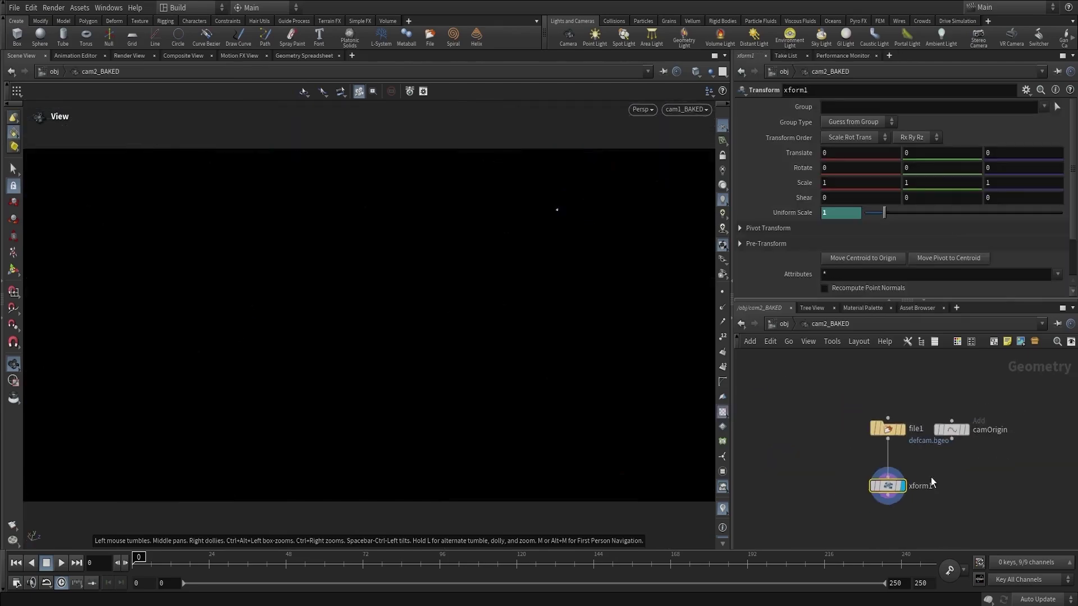
key(Tab)
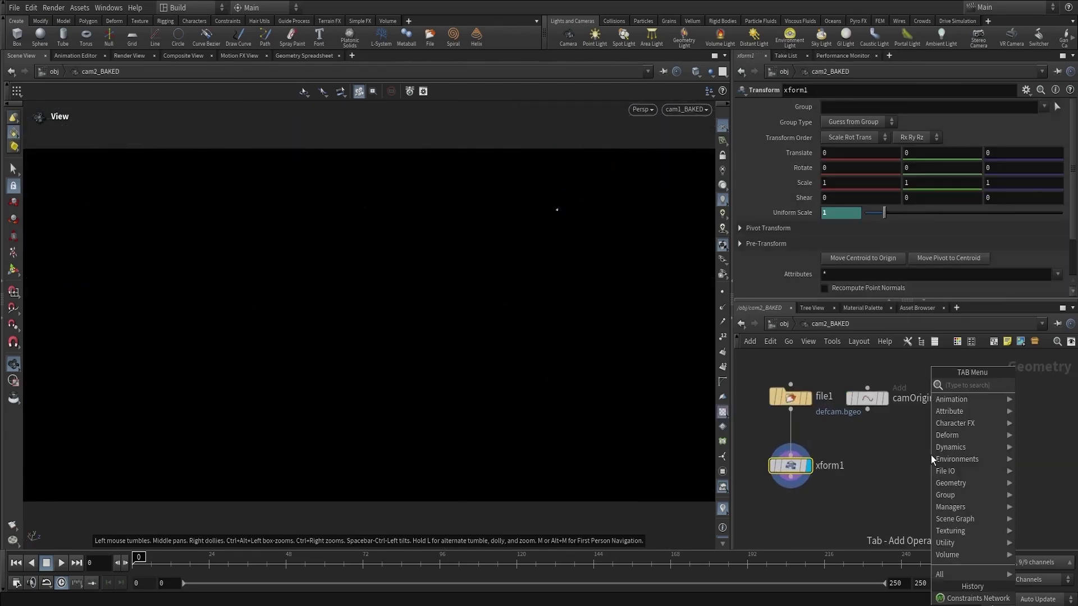
text(const)
key(Return)
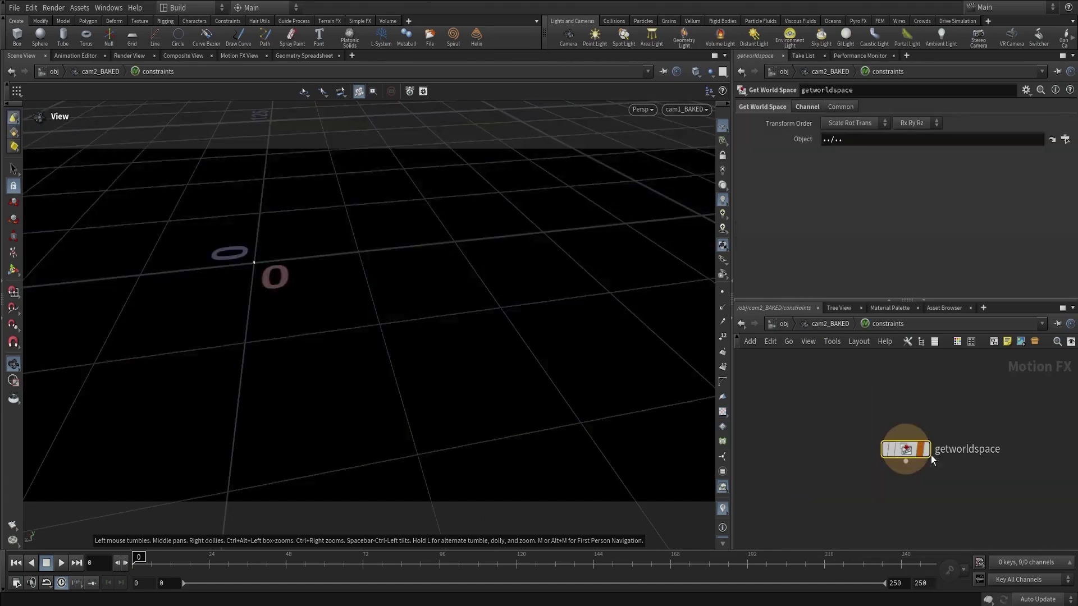
Add an Object (Constraints) node and an Export node to cam2_BAKED's constraints network.
middle_drag(1066, 460, 922, 442)
key(Tab)
text(ob)
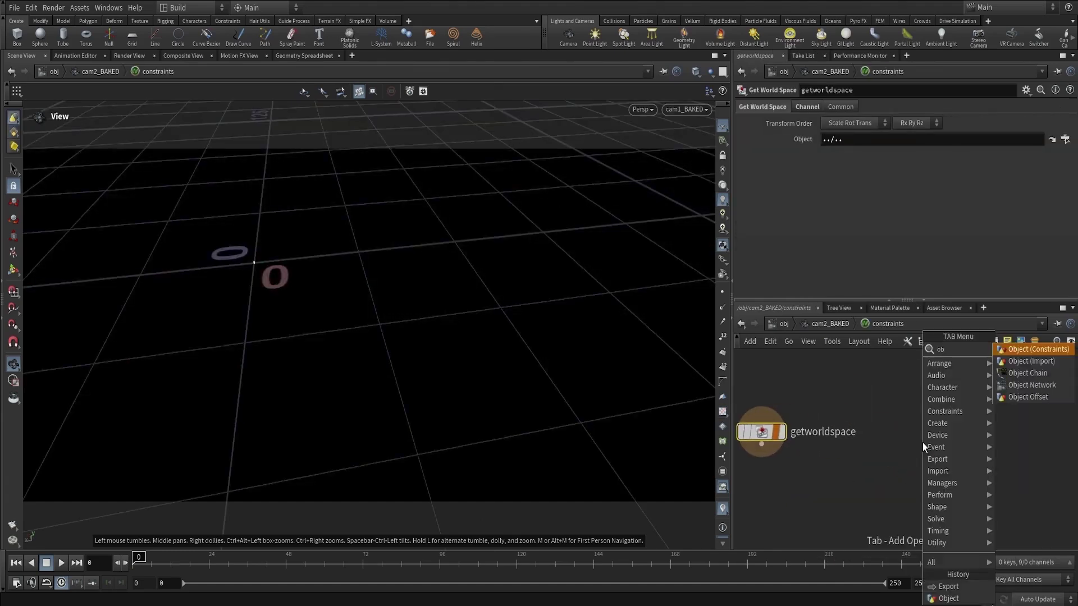
key(Return)
click(926, 427)
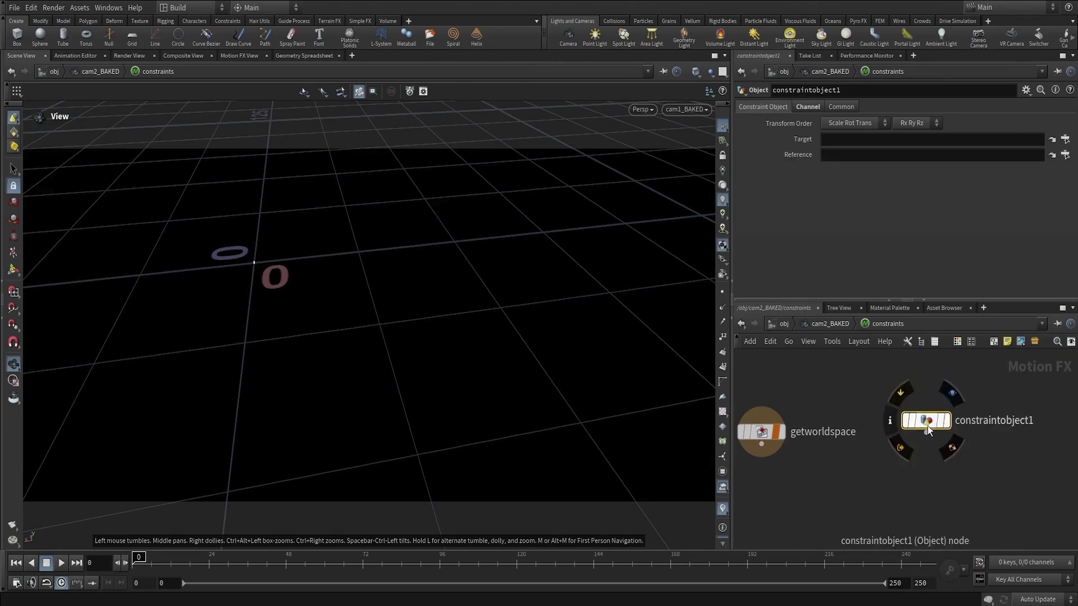
middle_drag(900, 467, 903, 455)
key(Tab)
text(ex)
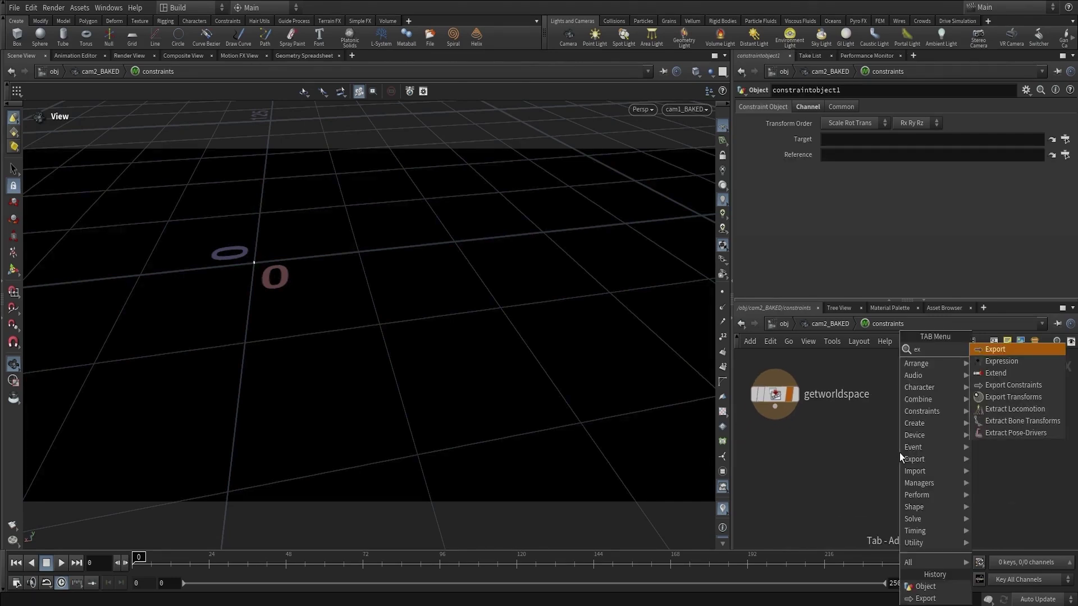
key(Return)
click(867, 493)
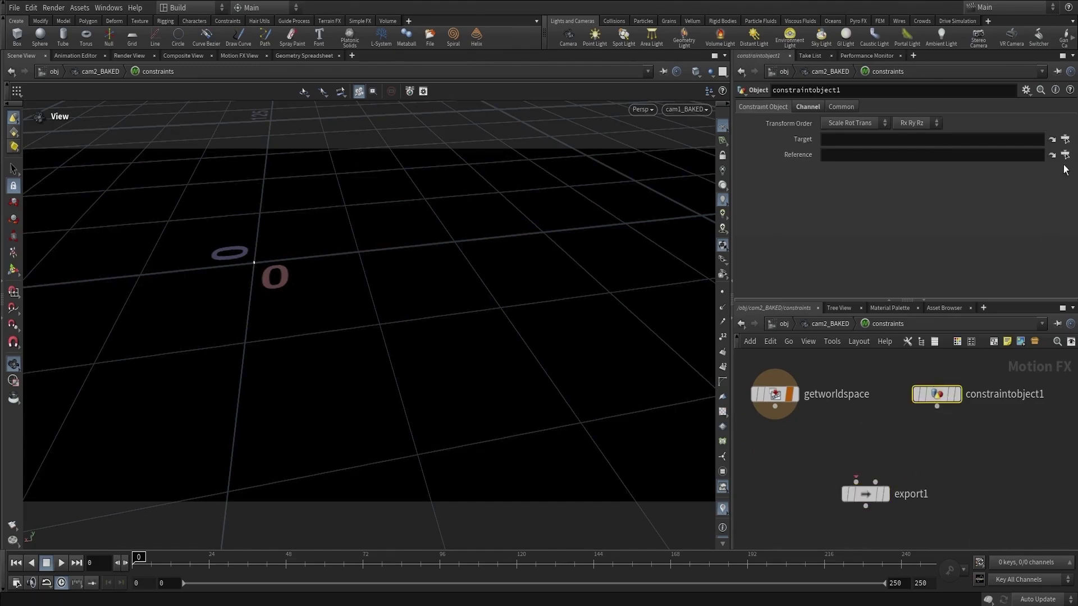
Set the constraint object's target to /obj/cam2 and connect it to the Export node's first input as the constraints output.
click(1064, 139)
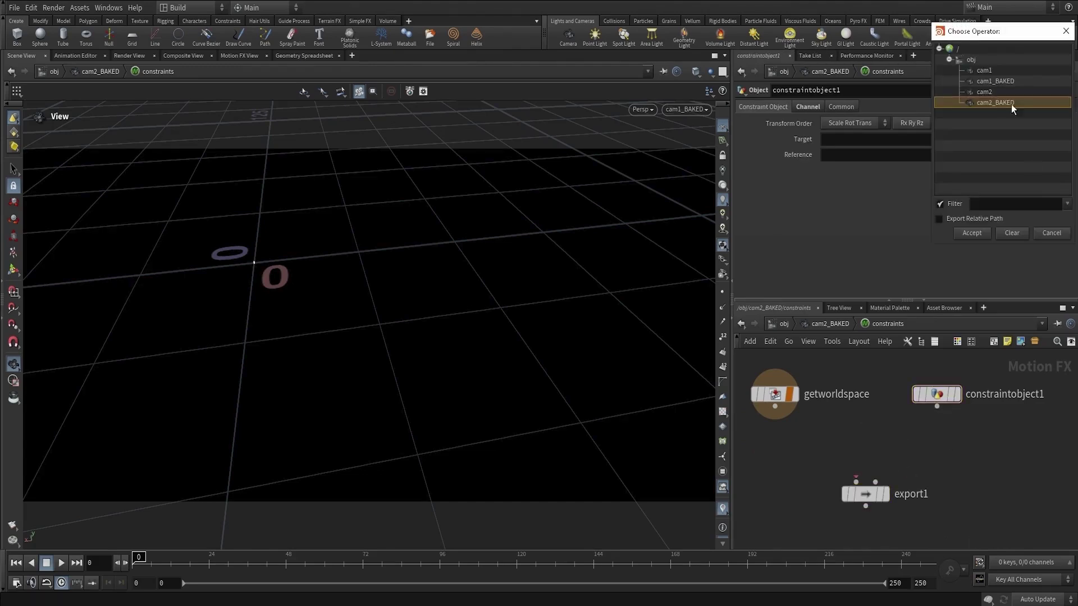
click(984, 92)
click(972, 233)
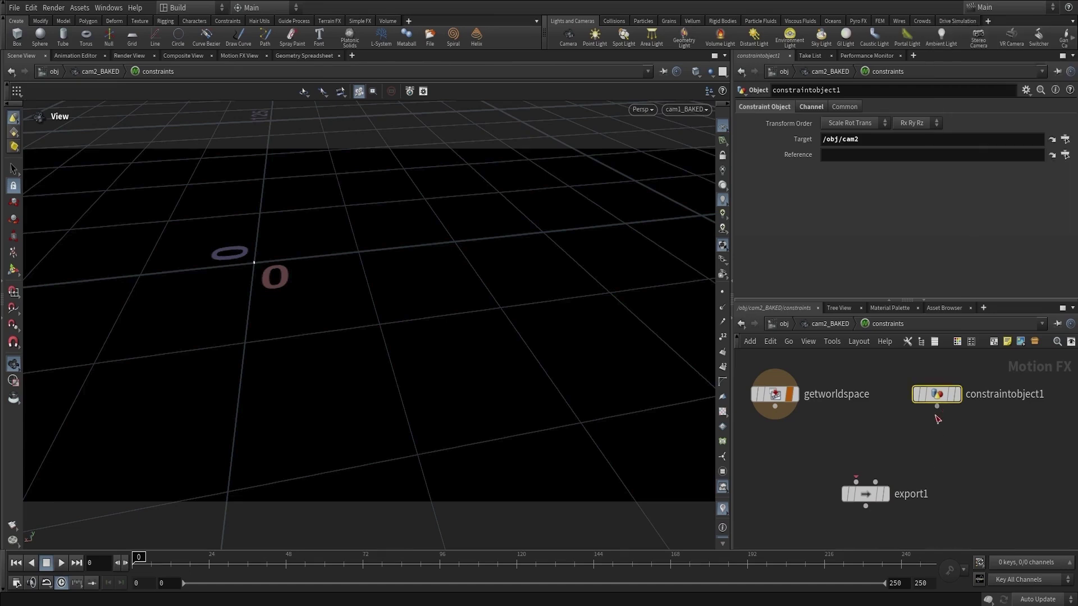
drag(937, 406, 856, 482)
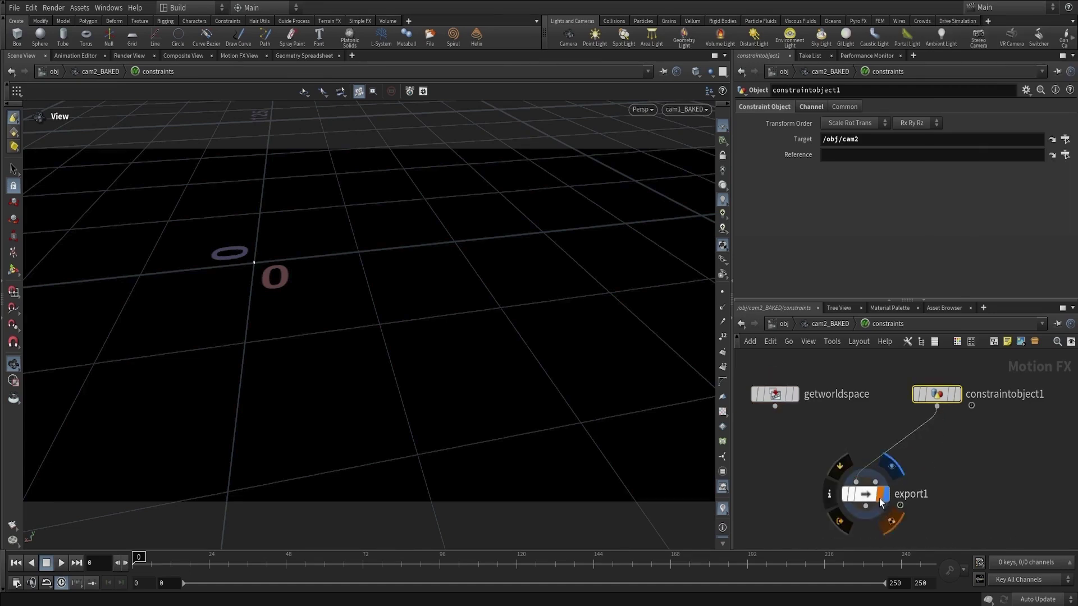
Return to the object level and bake the constraints of cam2_BAKED into keyframes.
click(823, 324)
click(775, 323)
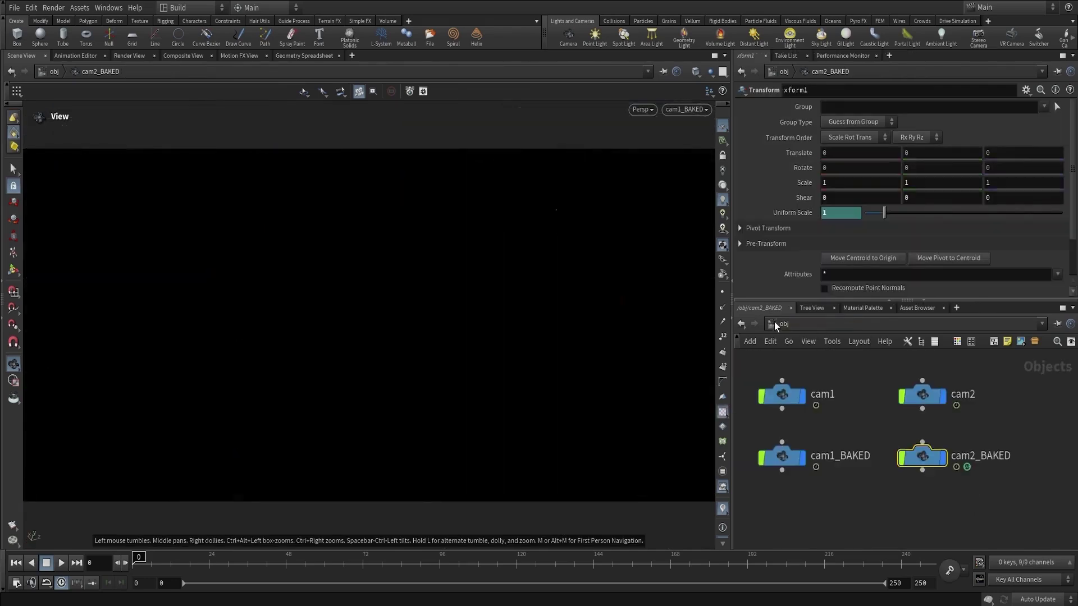
click(755, 107)
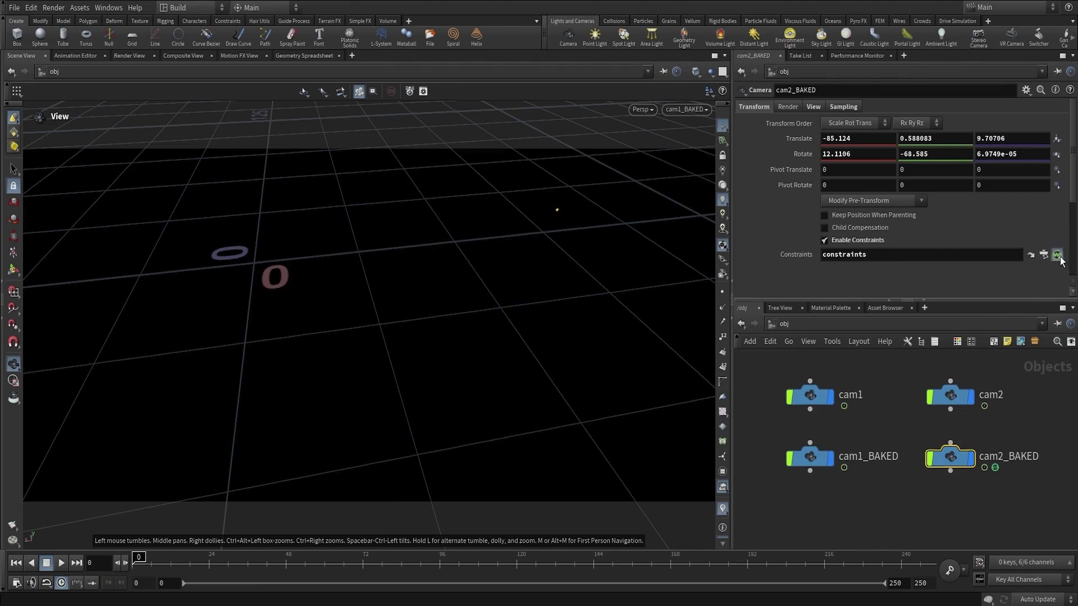
click(1059, 255)
click(1039, 275)
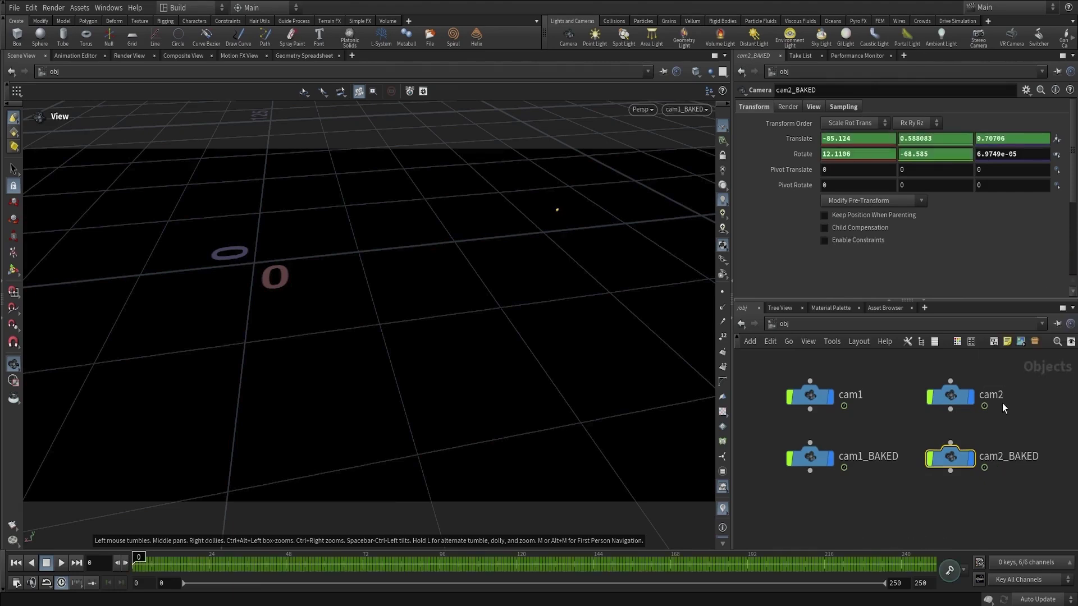